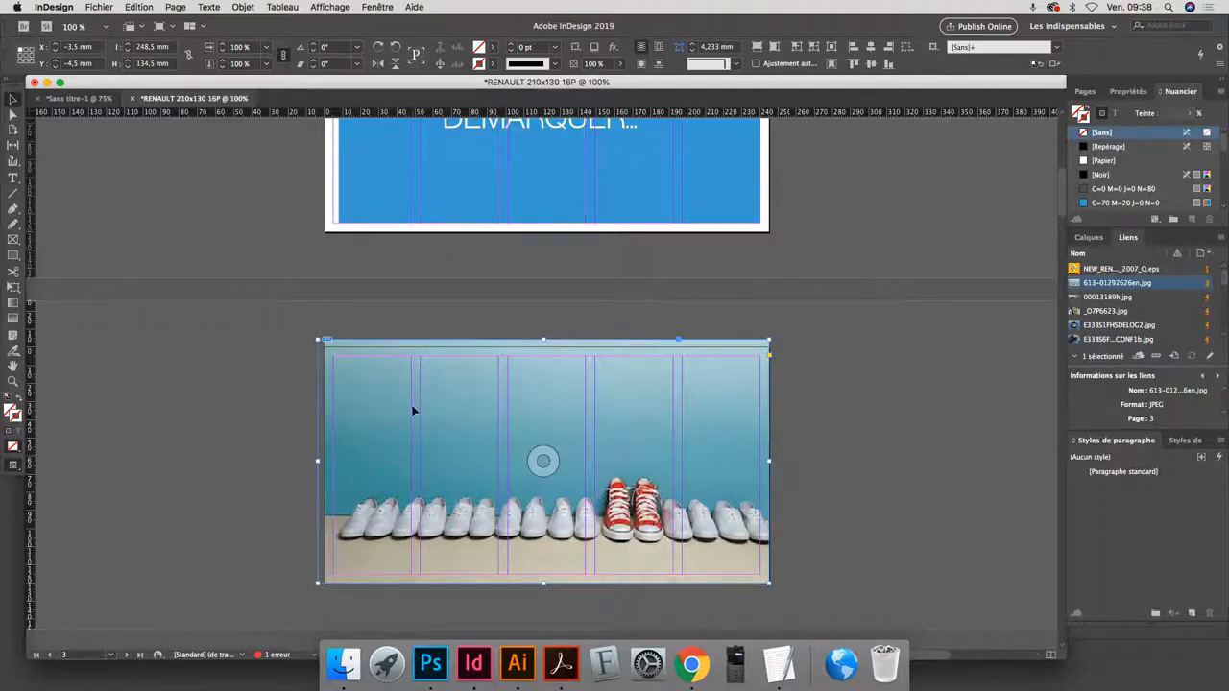
- Set the document's bleed to 5 mm on all sides in the document setup
{"action": "left_click", "coordinate": [284, 401]}
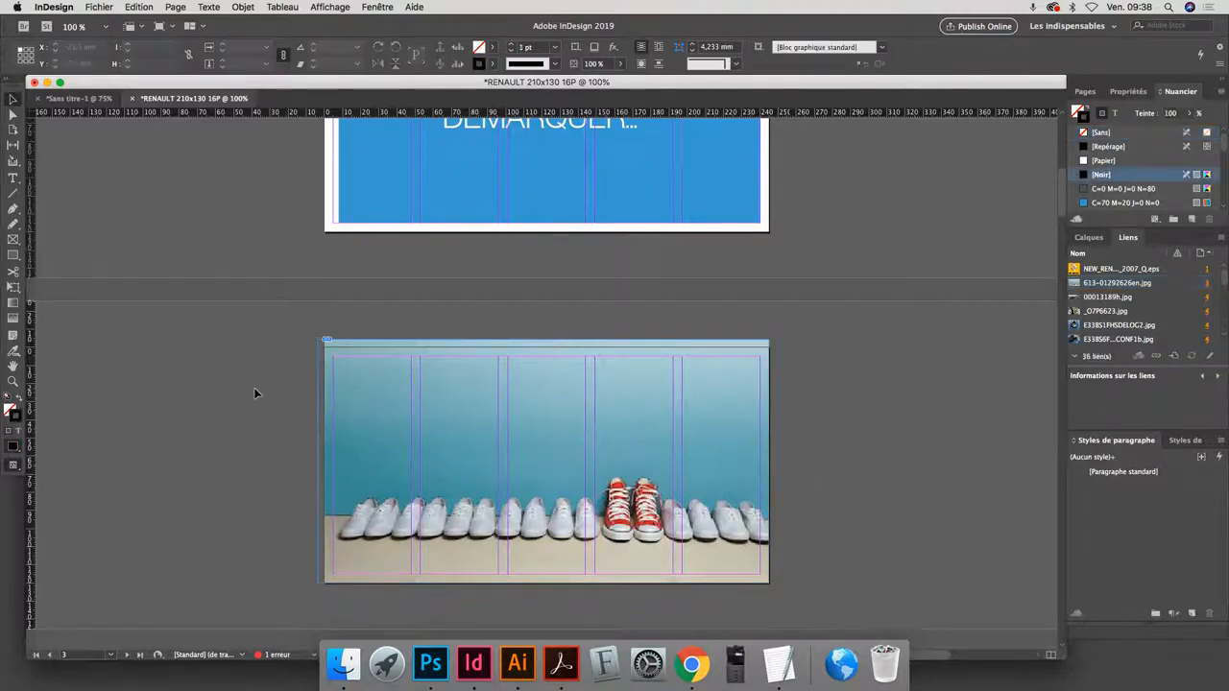
{"action": "left_click", "coordinate": [99, 7]}
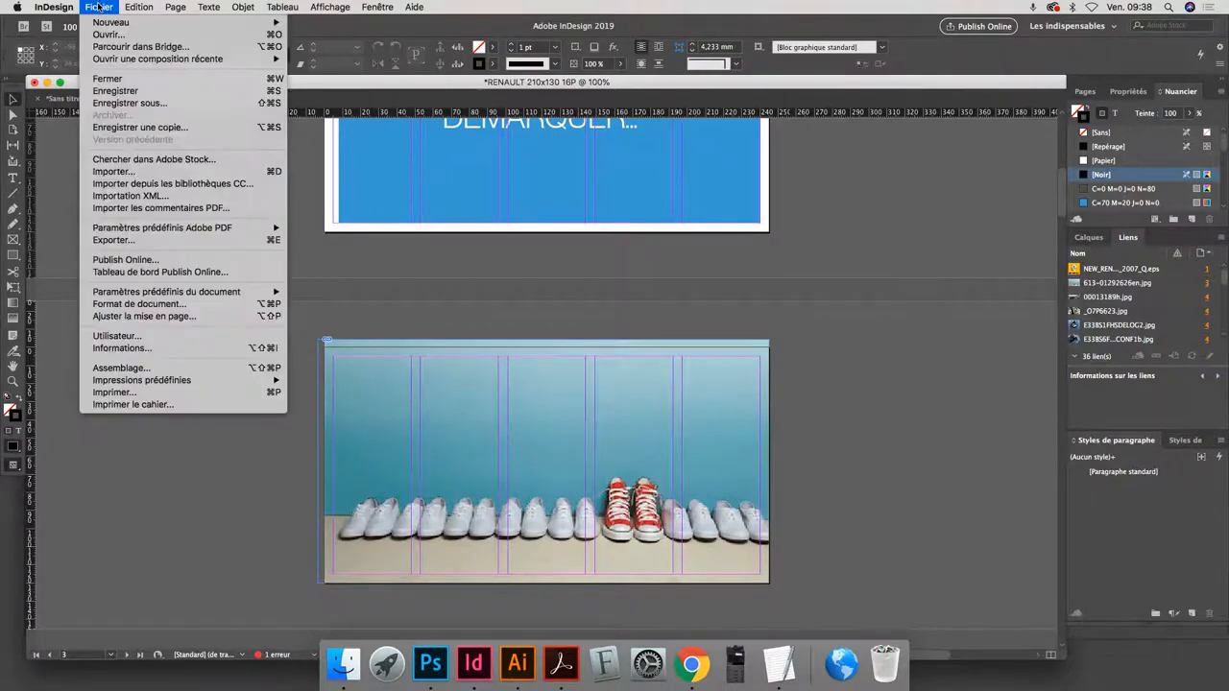
{"action": "left_click", "coordinate": [130, 303]}
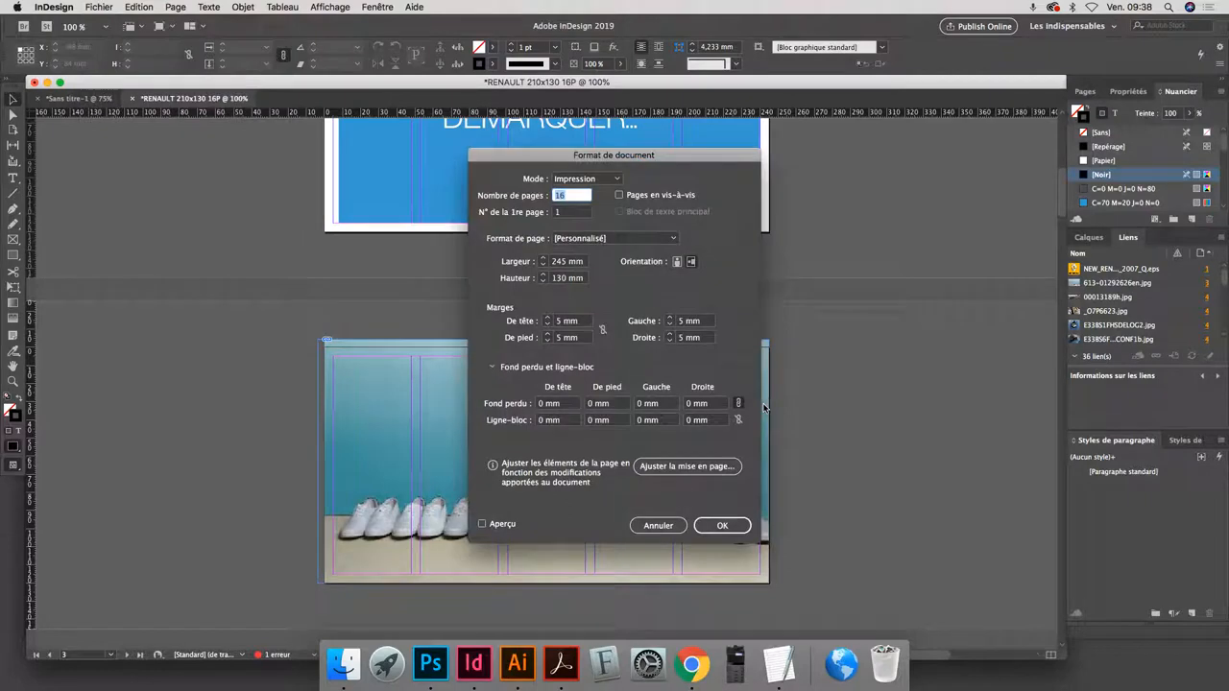
{"action": "left_click", "coordinate": [569, 406]}
{"action": "type", "text": "5"}
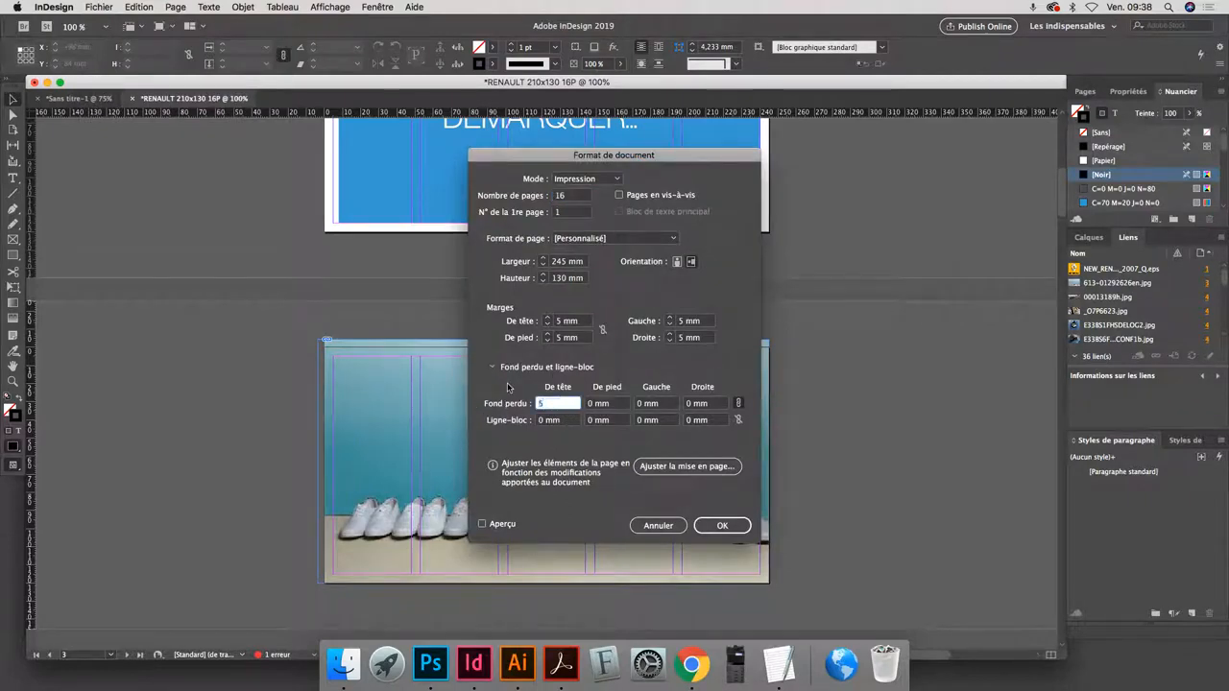
{"action": "key", "text": "Tab"}
{"action": "left_click", "coordinate": [722, 525]}
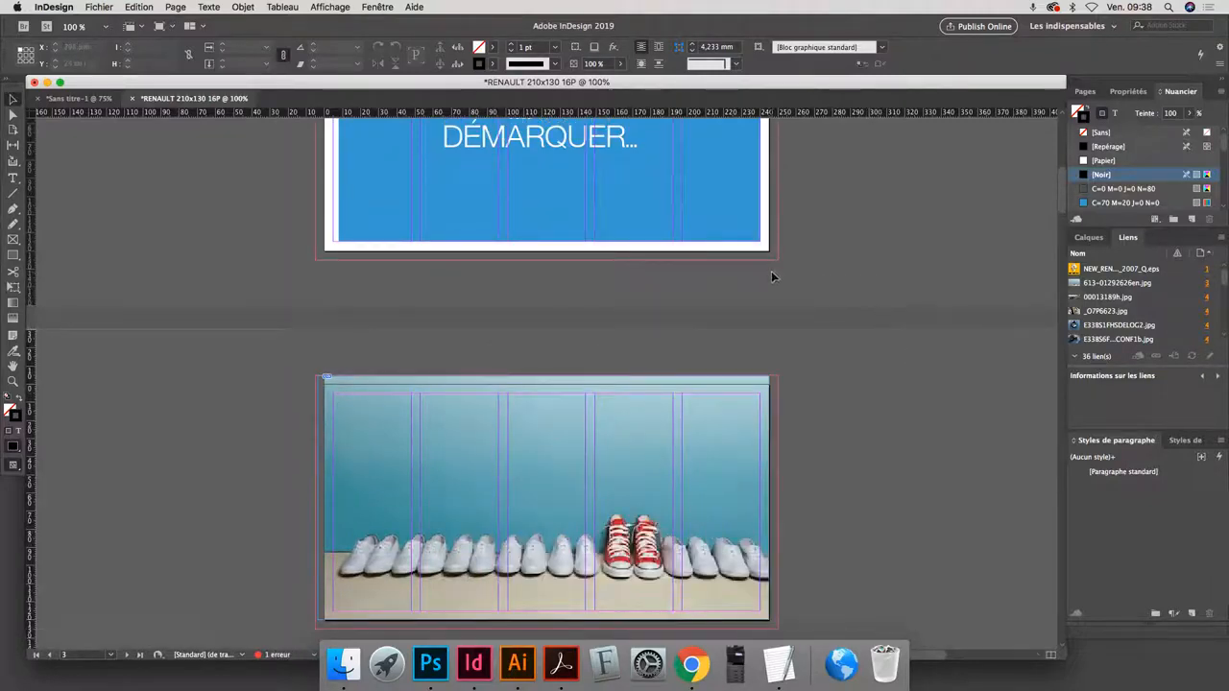
- Examine the bleed outline up close around the edges and corner of pages 2 and 3
{"action": "key", "text": "super+space"}
{"action": "key", "text": "Escape"}
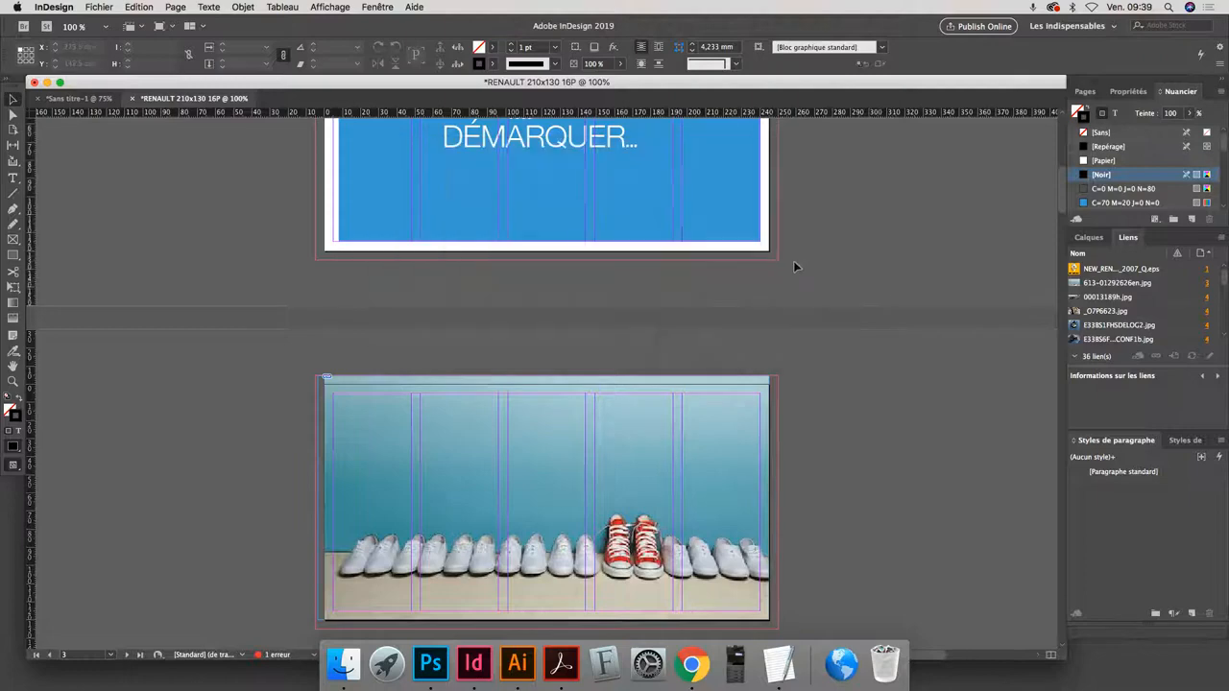
{"action": "key", "text": "super+plus"}
{"action": "key", "text": "super+plus"}
{"action": "key", "text": "super+plus"}
{"action": "key", "text": "super+plus"}
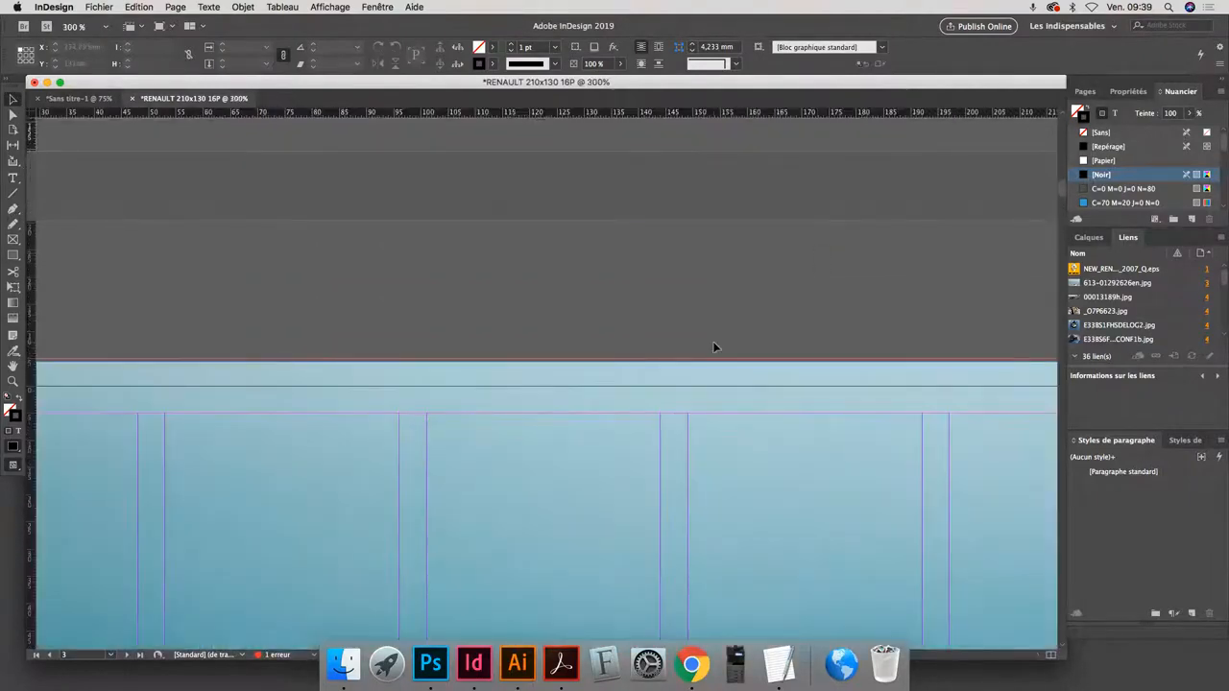
{"action": "scroll", "coordinate": [883, 186], "scroll_direction": "up", "scroll_amount": 10}
{"action": "scroll", "coordinate": [883, 186], "scroll_direction": "right", "scroll_amount": 8}
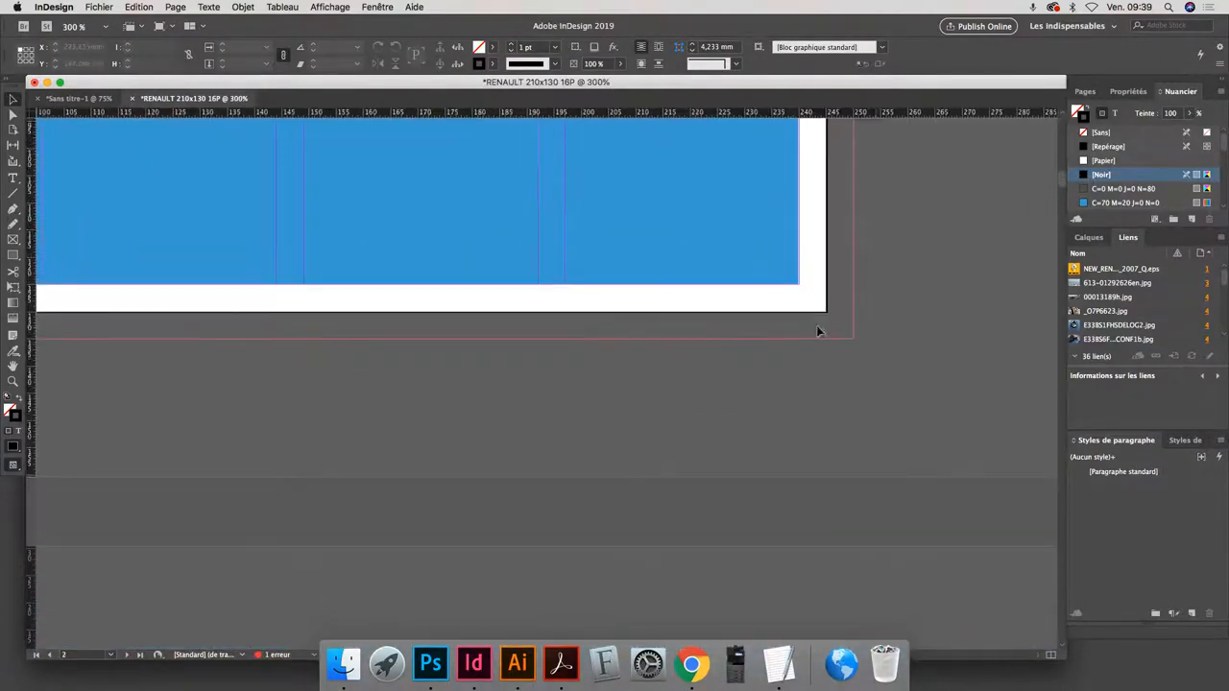
{"action": "key", "text": "super+minus"}
{"action": "key", "text": "super+minus"}
{"action": "key", "text": "super+minus"}
{"action": "key", "text": "super+minus"}
{"action": "key", "text": "super+minus"}
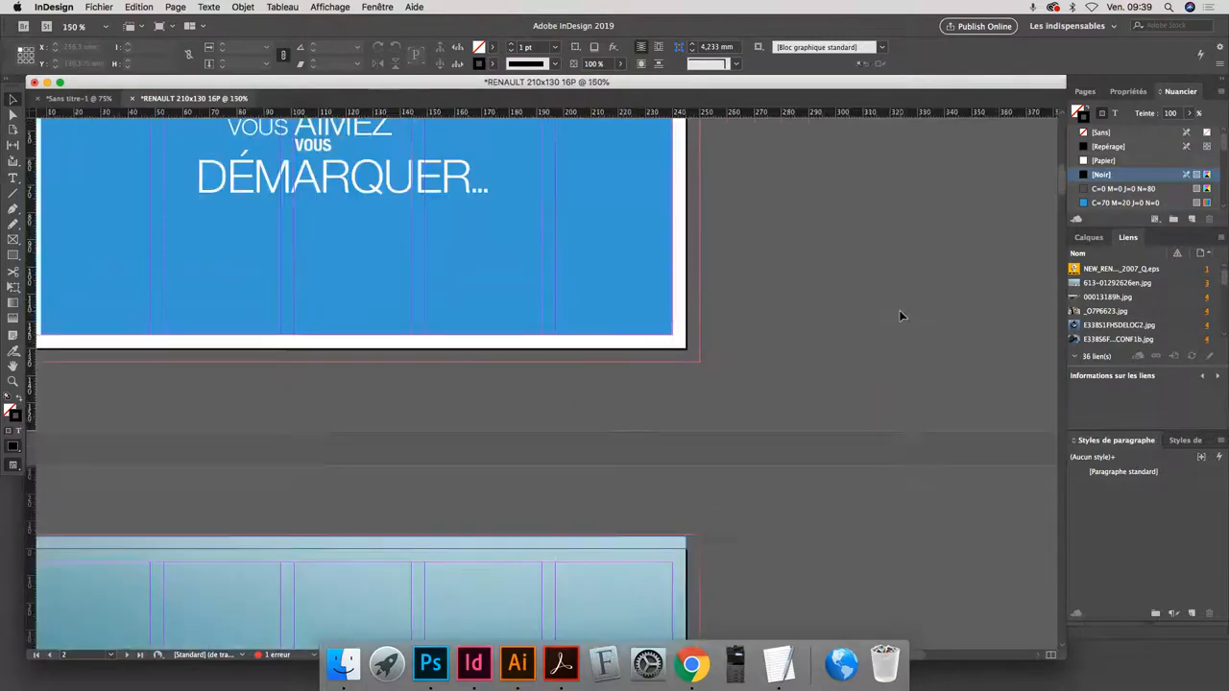
{"action": "scroll", "coordinate": [634, 417], "scroll_direction": "down", "scroll_amount": 3}
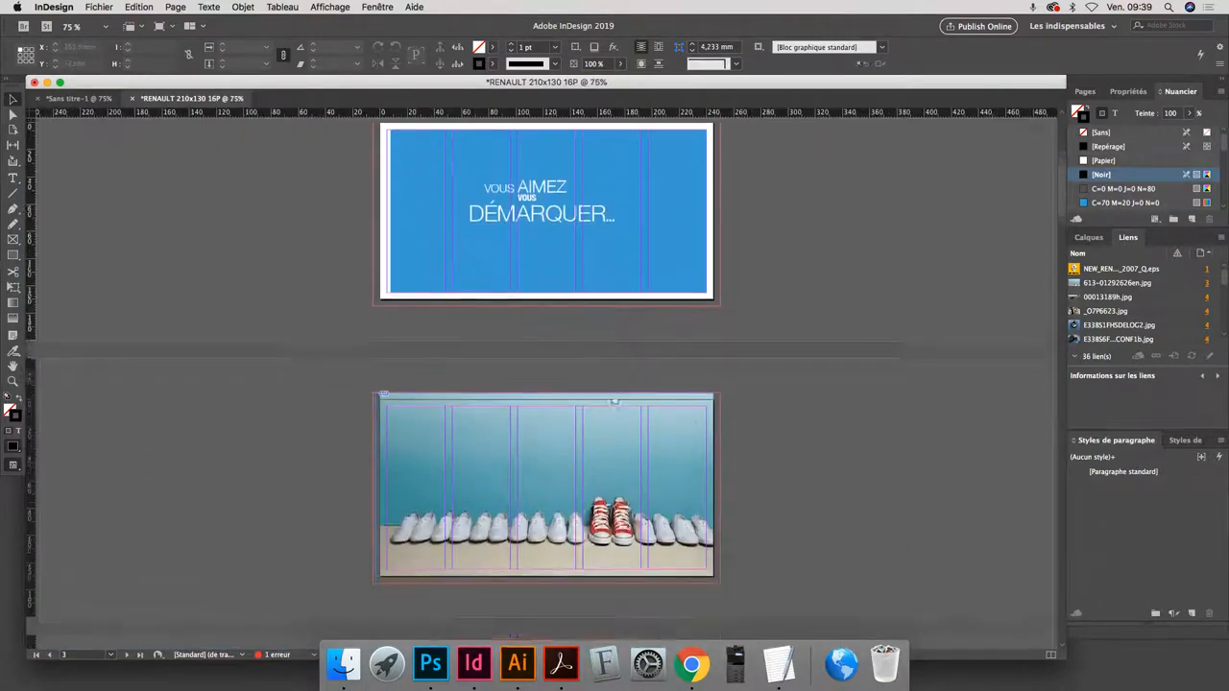
- Extend the frame of the shoes picture on page 3 to the bleed line on all sides, 255 × 140 mm
{"action": "left_click", "coordinate": [508, 367]}
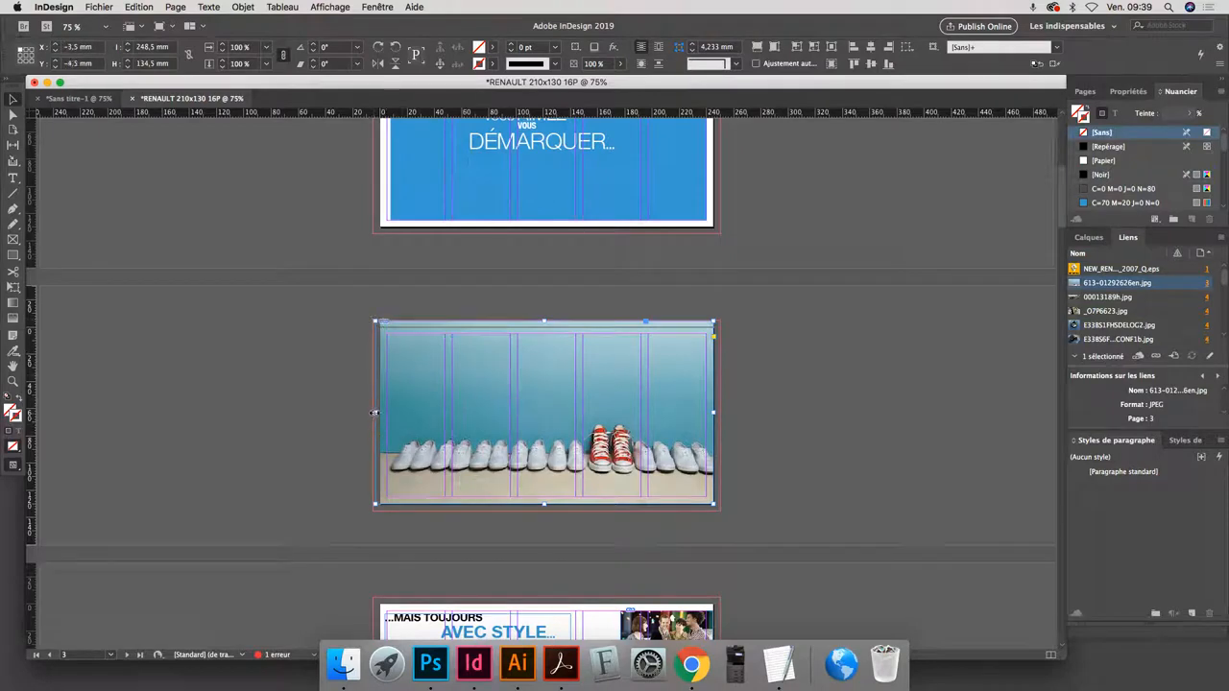
{"action": "left_click_drag", "start_coordinate": [374, 413], "coordinate": [371, 412]}
{"action": "left_click_drag", "start_coordinate": [713, 321], "coordinate": [720, 317]}
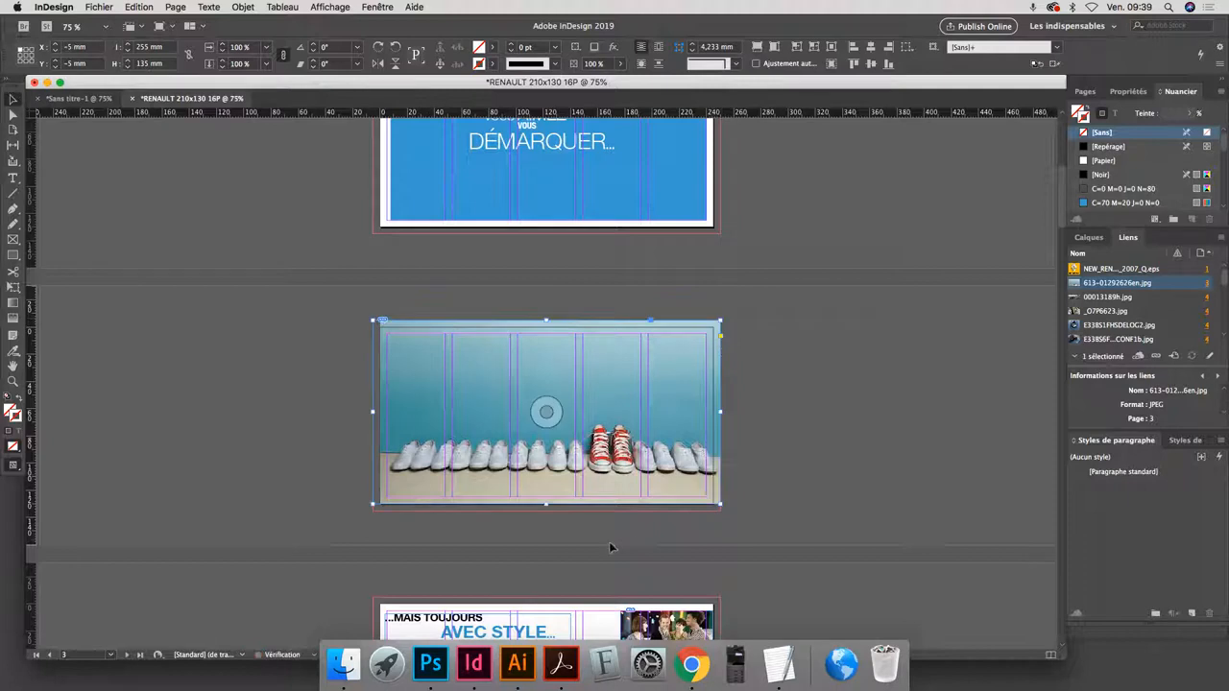
{"action": "left_click_drag", "start_coordinate": [545, 503], "coordinate": [545, 511]}
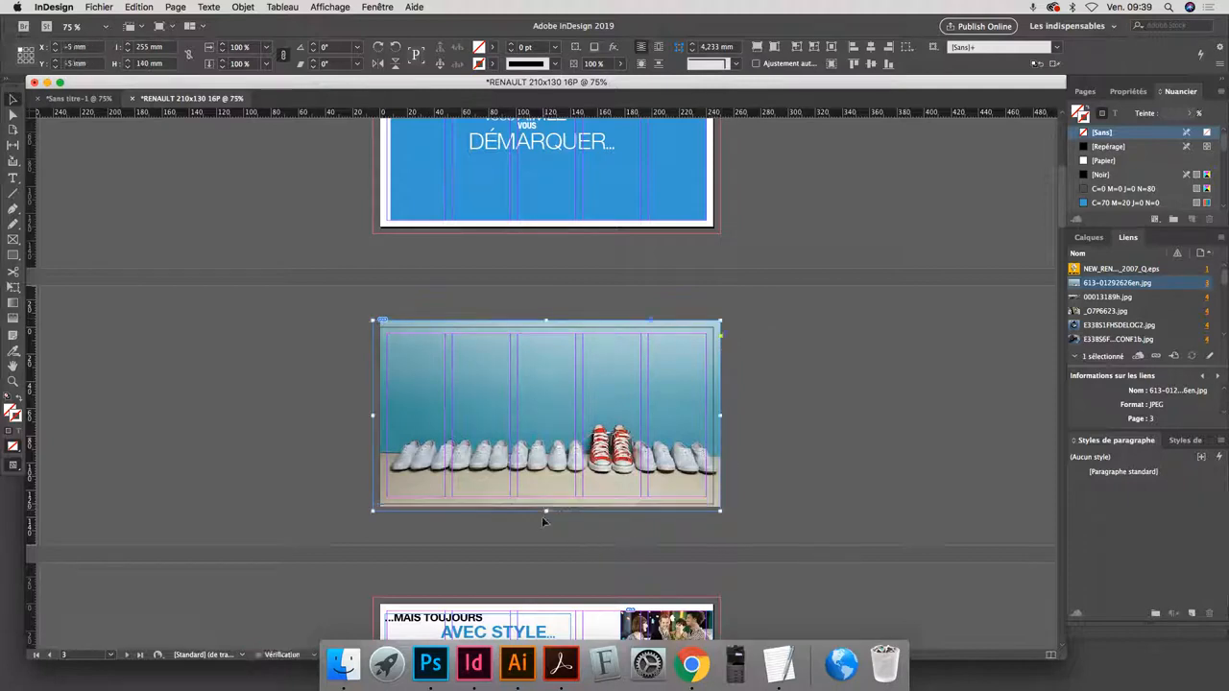
- Align the shoes image to its frame's lower-left corner and scale it proportionally to about 161.6 % so it fills the frame
{"action": "left_click", "coordinate": [543, 415]}
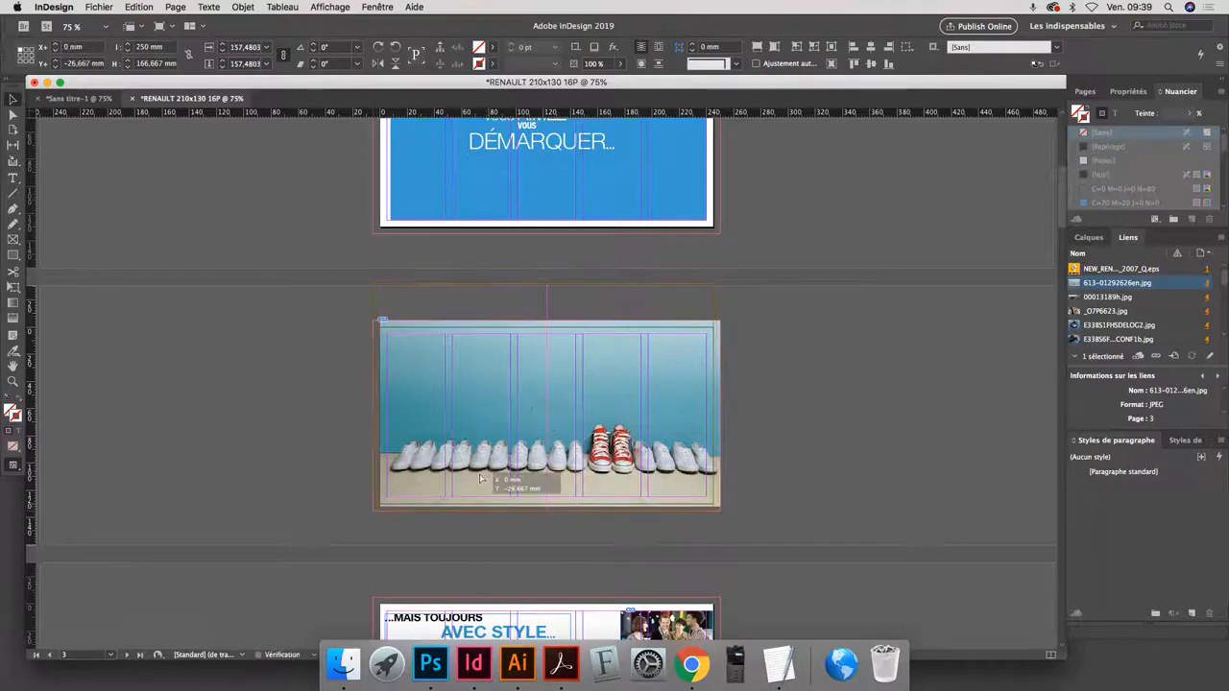
{"action": "left_click_drag", "start_coordinate": [484, 470], "coordinate": [478, 474]}
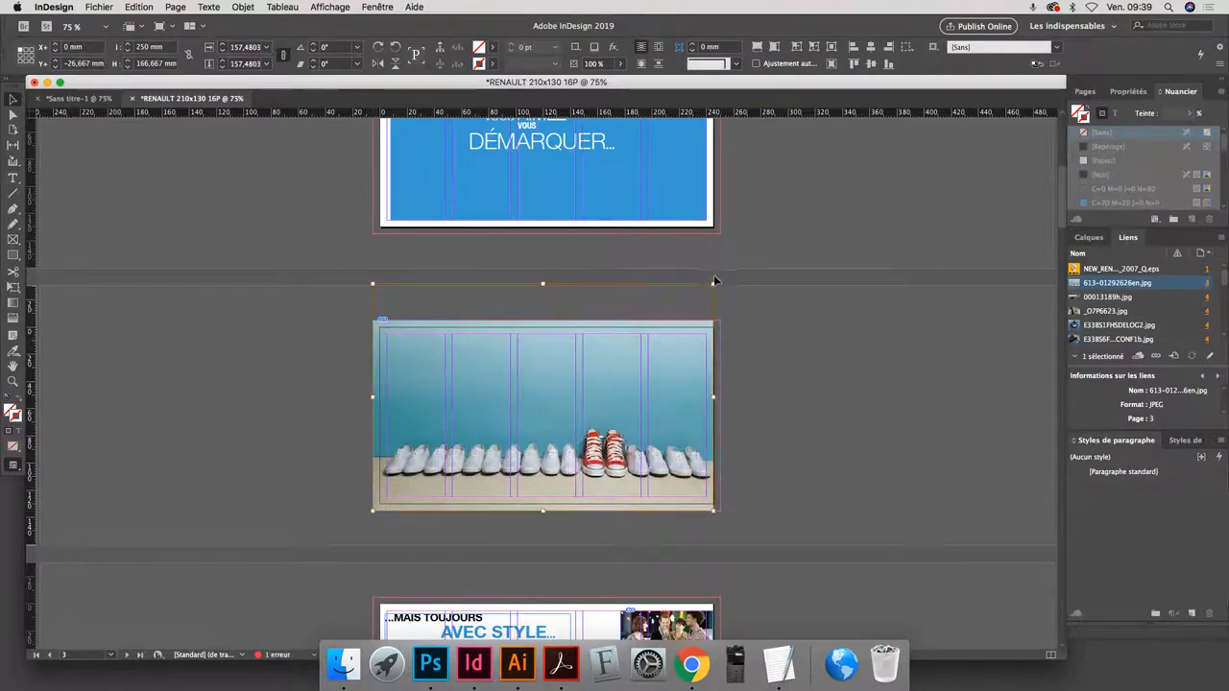
{"action": "left_click_drag", "start_coordinate": [713, 284], "coordinate": [717, 280]}
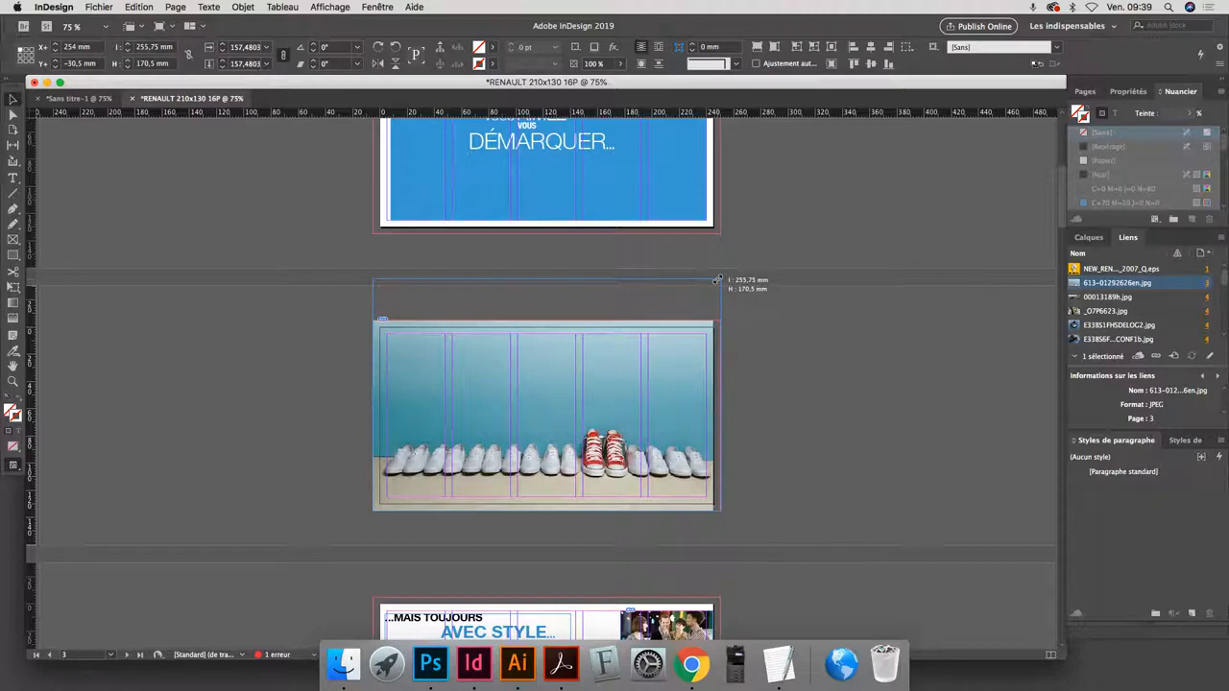
{"action": "left_click_drag", "start_coordinate": [717, 279], "coordinate": [715, 312]}
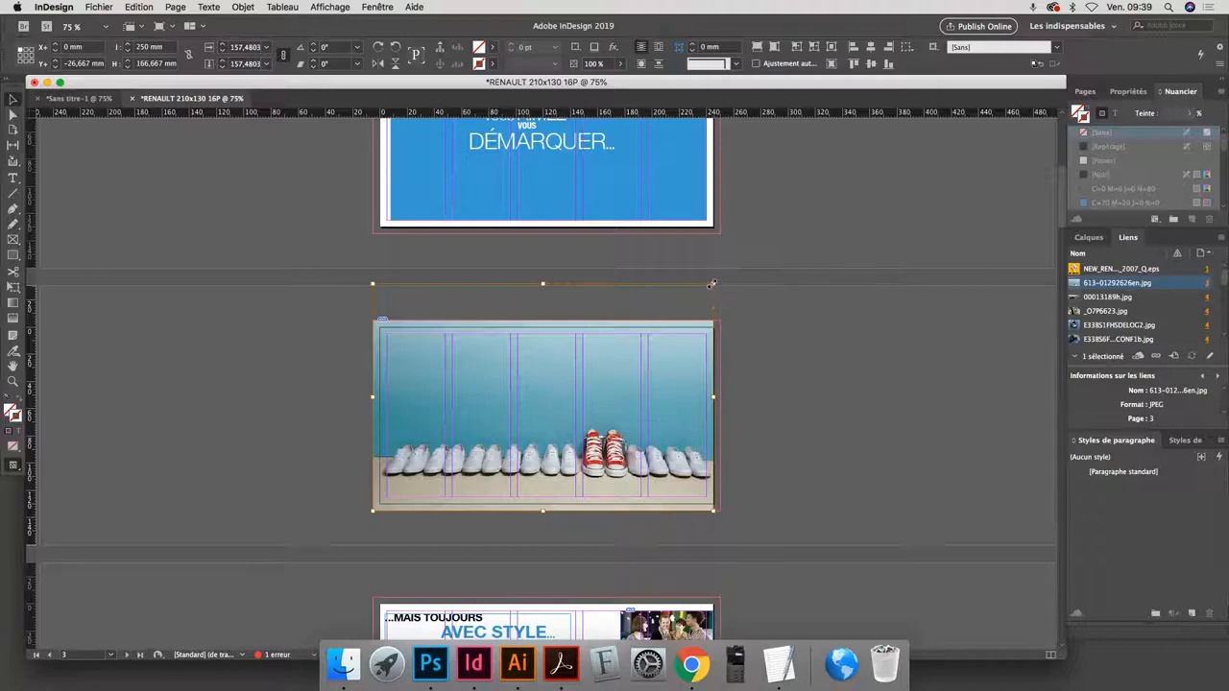
{"action": "left_click_drag", "start_coordinate": [713, 284], "coordinate": [719, 278]}
- Extend the frame of the business people photo on page 5 to the bleed line on all sides
{"action": "scroll", "coordinate": [629, 320], "scroll_direction": "down", "scroll_amount": 10}
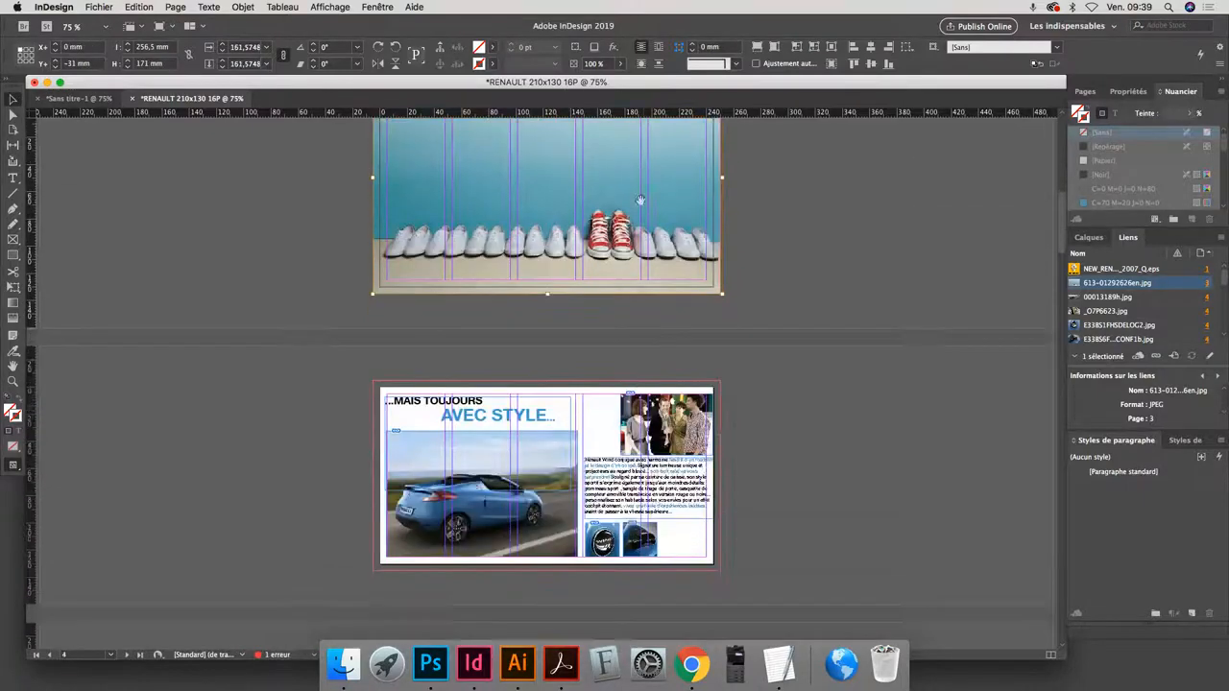
{"action": "left_click_drag", "start_coordinate": [628, 320], "coordinate": [617, 241]}
{"action": "left_click", "coordinate": [429, 342]}
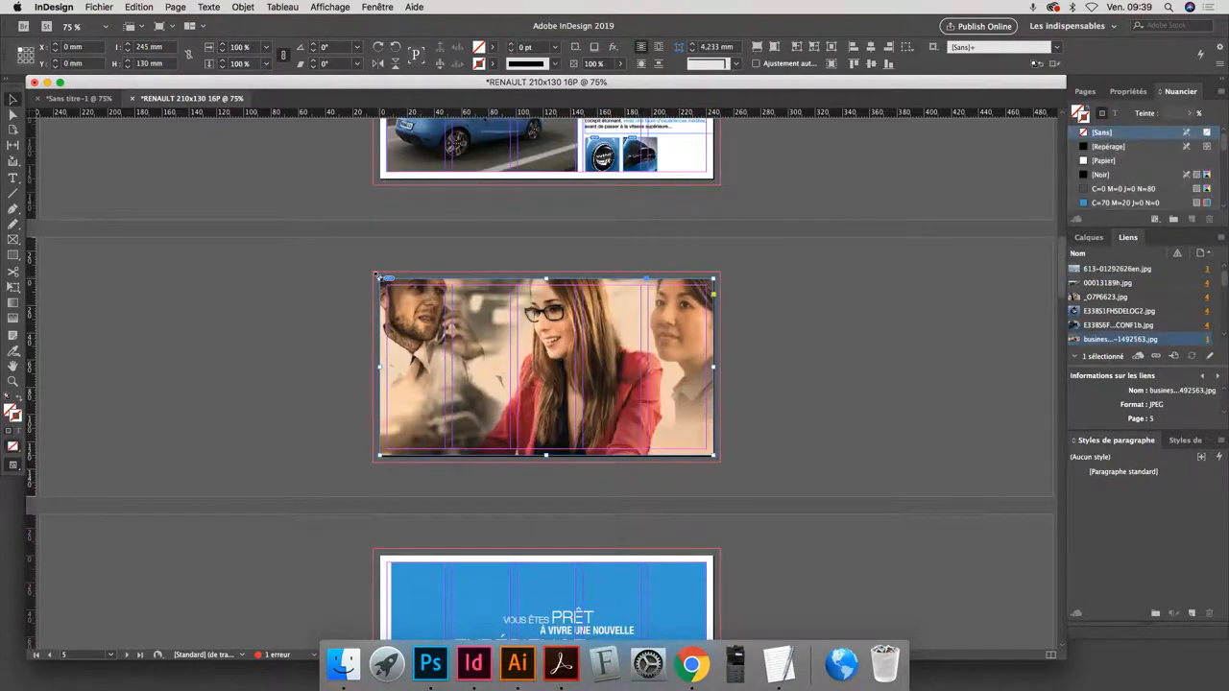
{"action": "left_click_drag", "start_coordinate": [380, 278], "coordinate": [372, 273]}
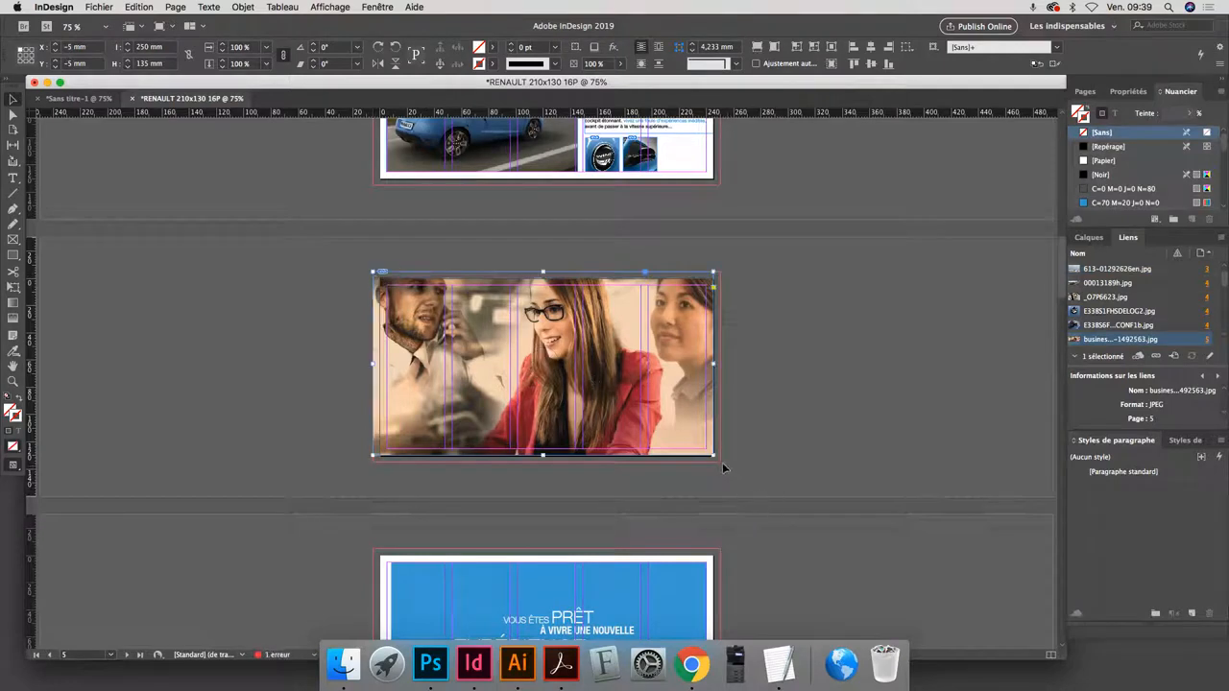
{"action": "left_click_drag", "start_coordinate": [713, 457], "coordinate": [721, 461]}
- Enlarge the photo inside the page 5 frame until it covers the bleed area, and deselect it
{"action": "left_click", "coordinate": [546, 366]}
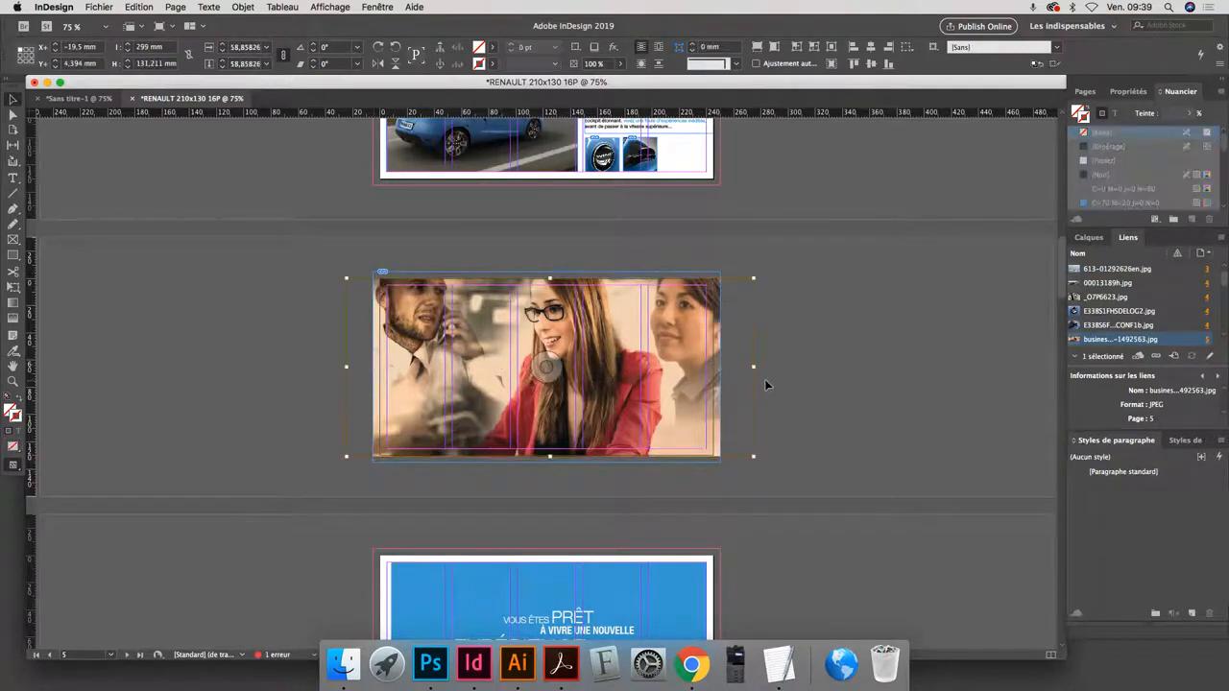
{"action": "left_click_drag", "start_coordinate": [755, 366], "coordinate": [766, 366]}
{"action": "left_click", "coordinate": [850, 375]}
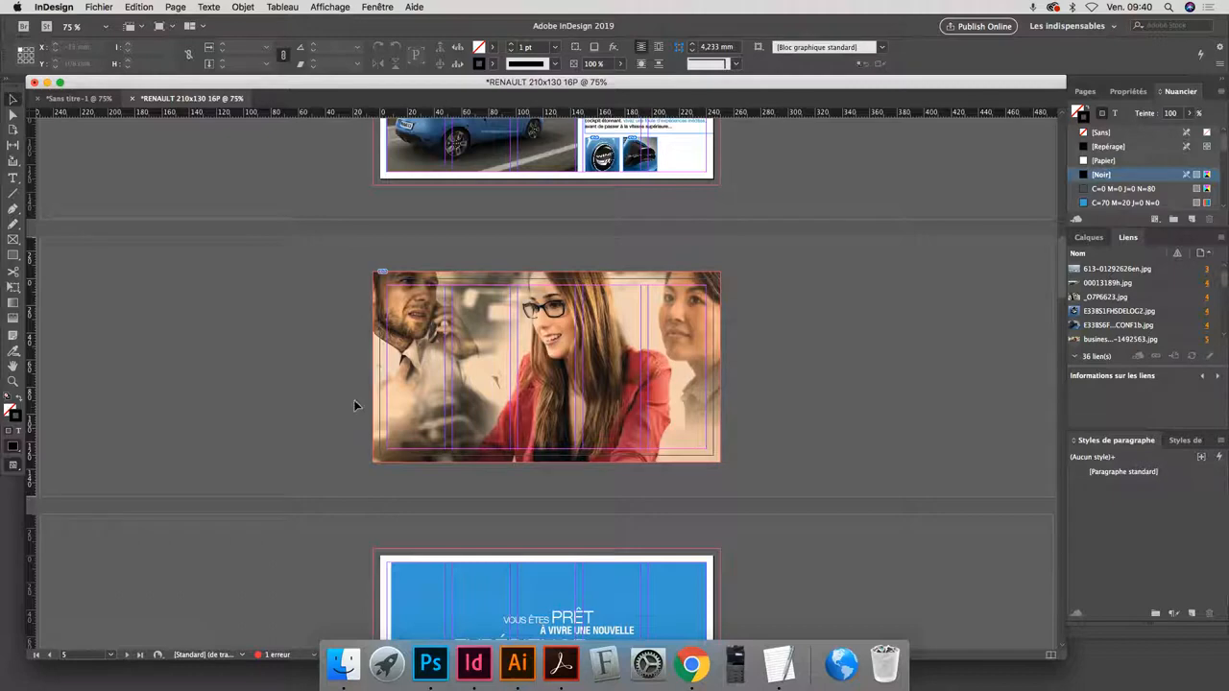
- Start exporting the document to the desktop (Bureau) as RENAULT 210x130 16P.pdf in Adobe PDF (impression) format
{"action": "left_click", "coordinate": [99, 9]}
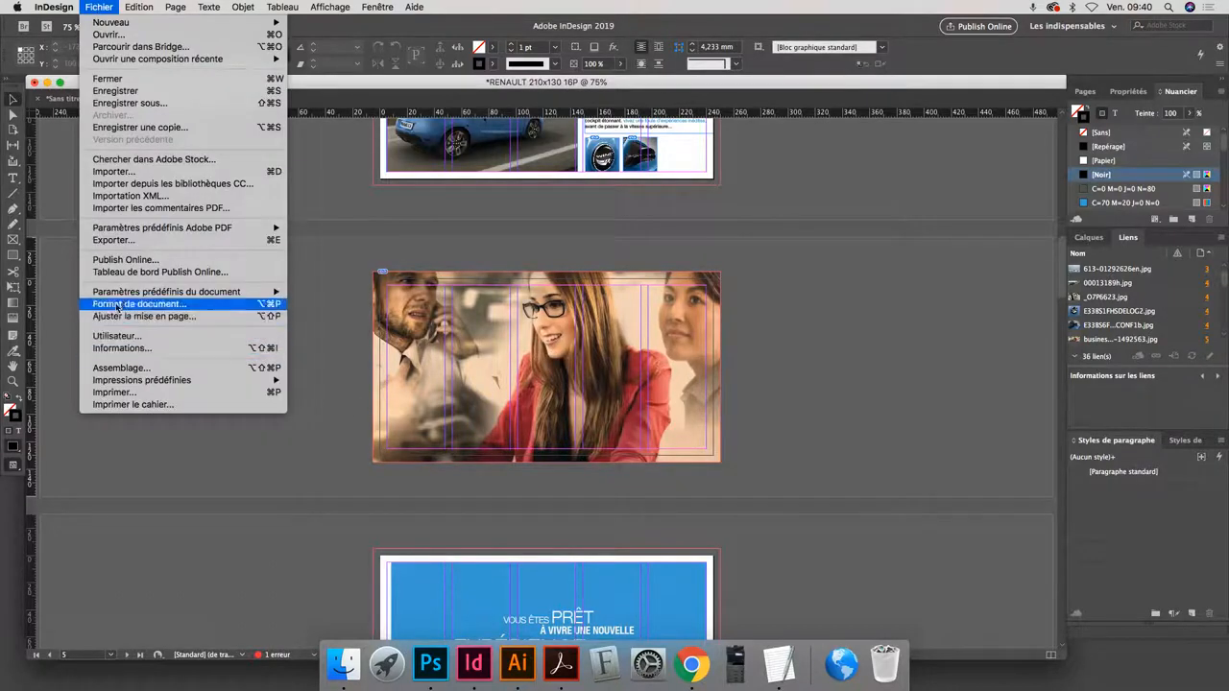
{"action": "left_click", "coordinate": [113, 239]}
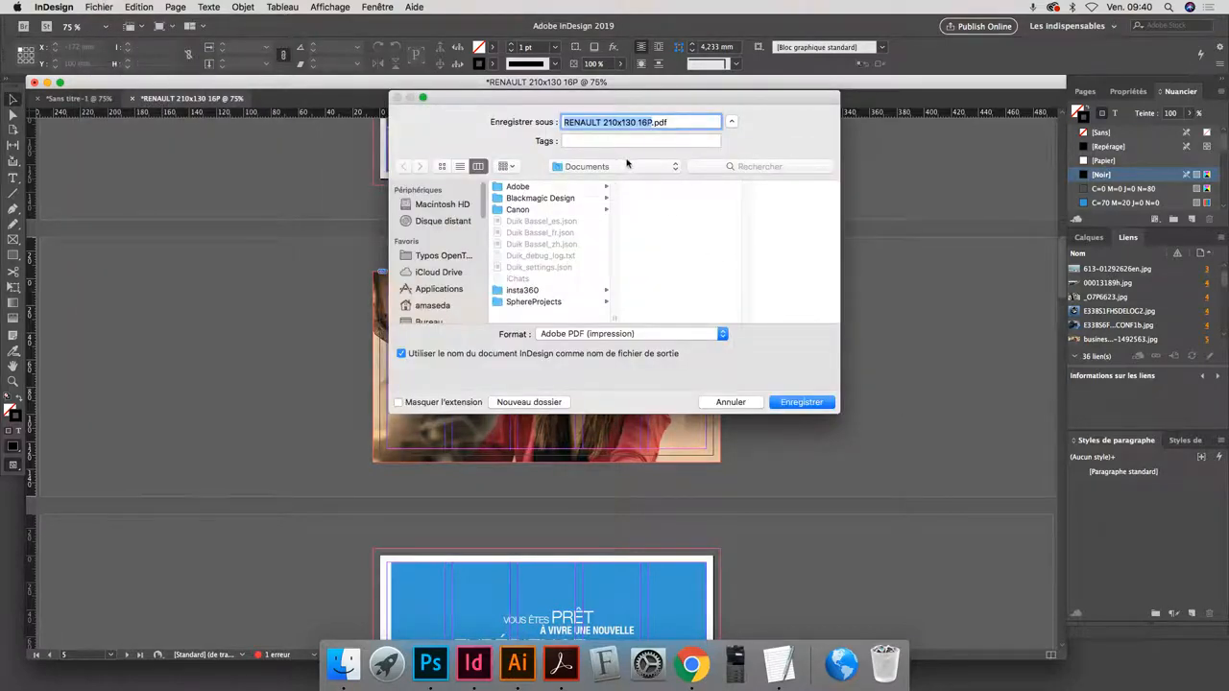
{"action": "key", "text": "super+shift+d"}
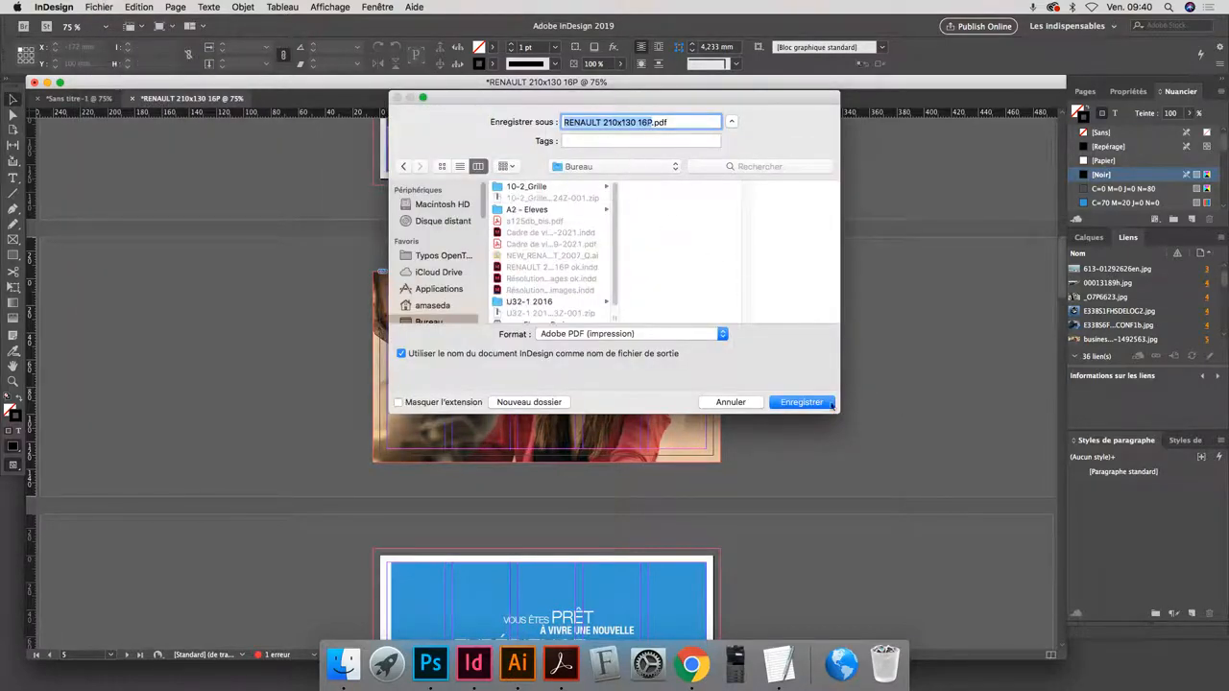
{"action": "left_click", "coordinate": [791, 402]}
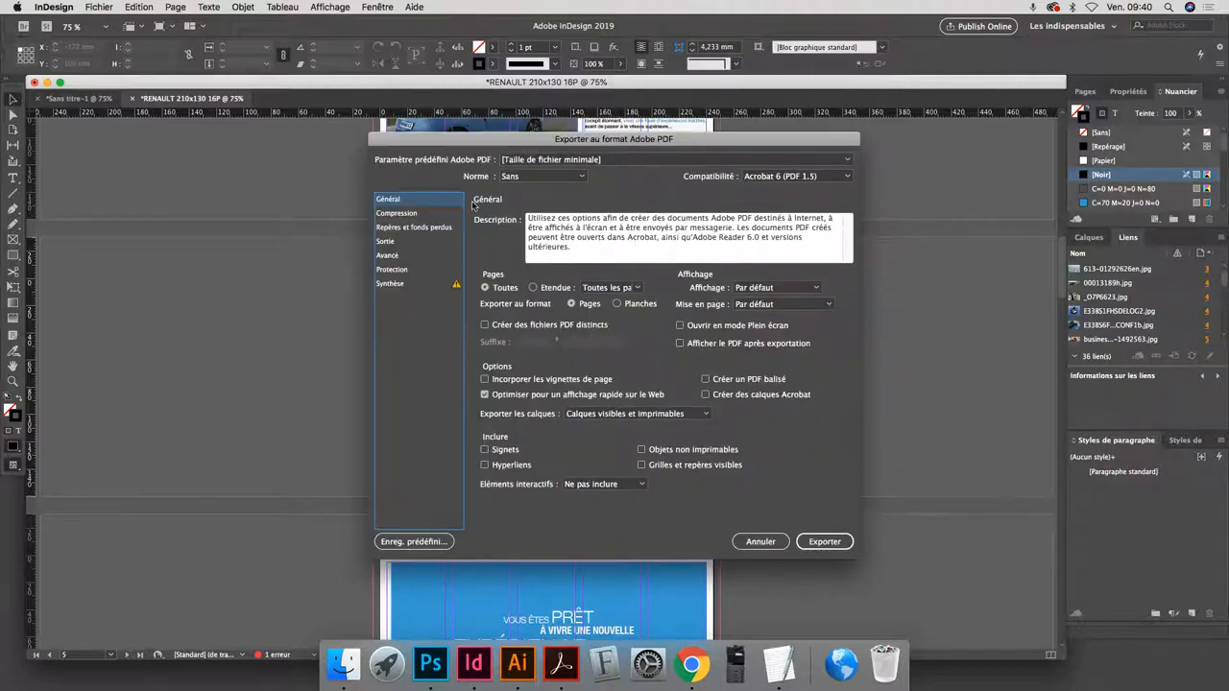
- Choose the [PDF/X-1a:2001] preset for the PDF export and enable crop marks (Traits de coupe)
{"action": "left_click", "coordinate": [667, 159]}
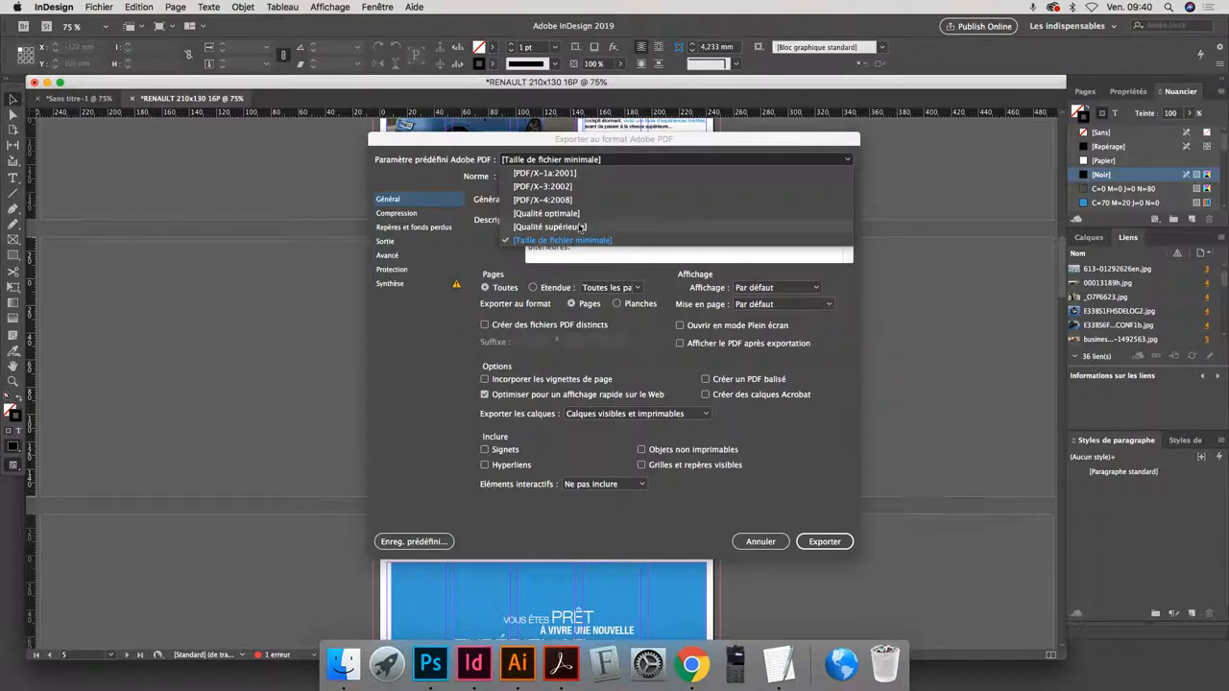
{"action": "left_click", "coordinate": [586, 173]}
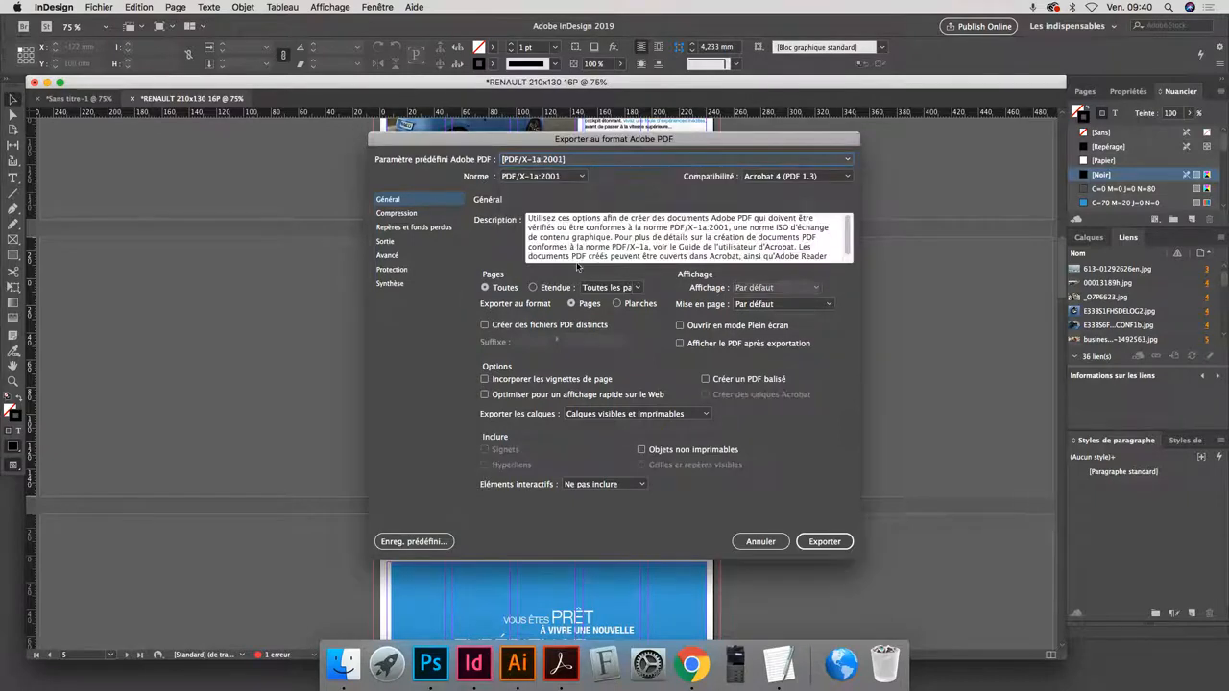
{"action": "left_click", "coordinate": [391, 228]}
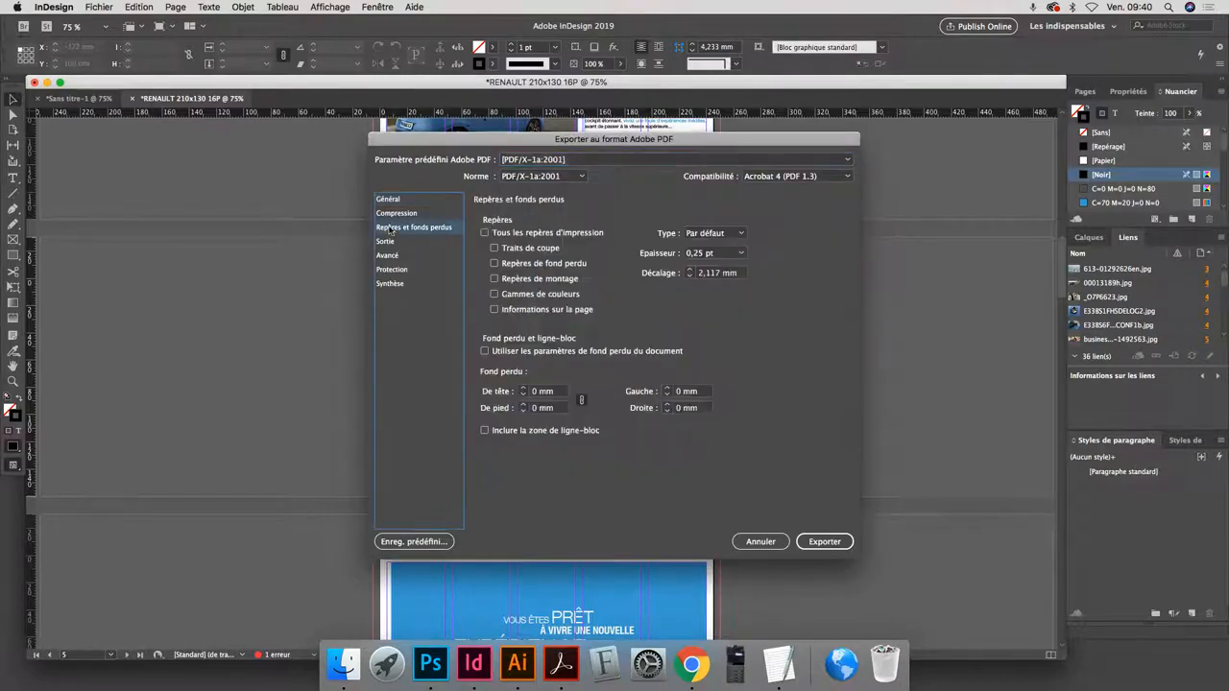
{"action": "left_click", "coordinate": [516, 251]}
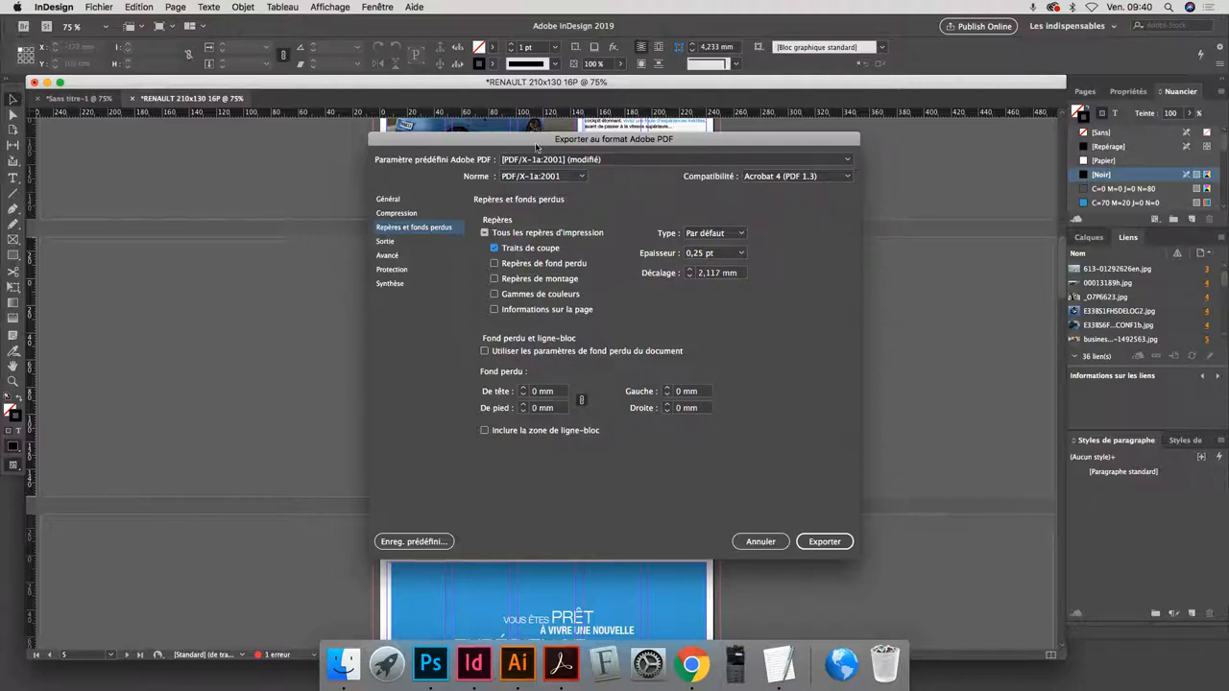
- Export the PDF with viewing after export enabled, and show the progress of the background task
{"action": "left_click_drag", "start_coordinate": [537, 141], "coordinate": [756, 162]}
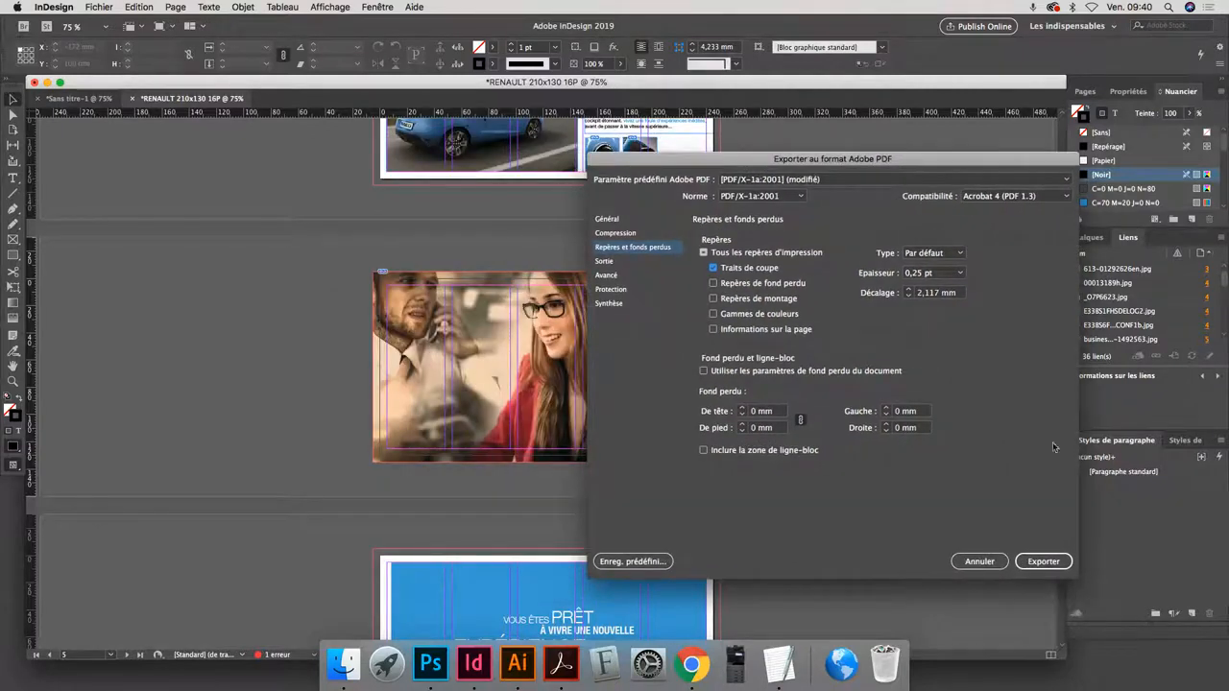
{"action": "left_click", "coordinate": [612, 222]}
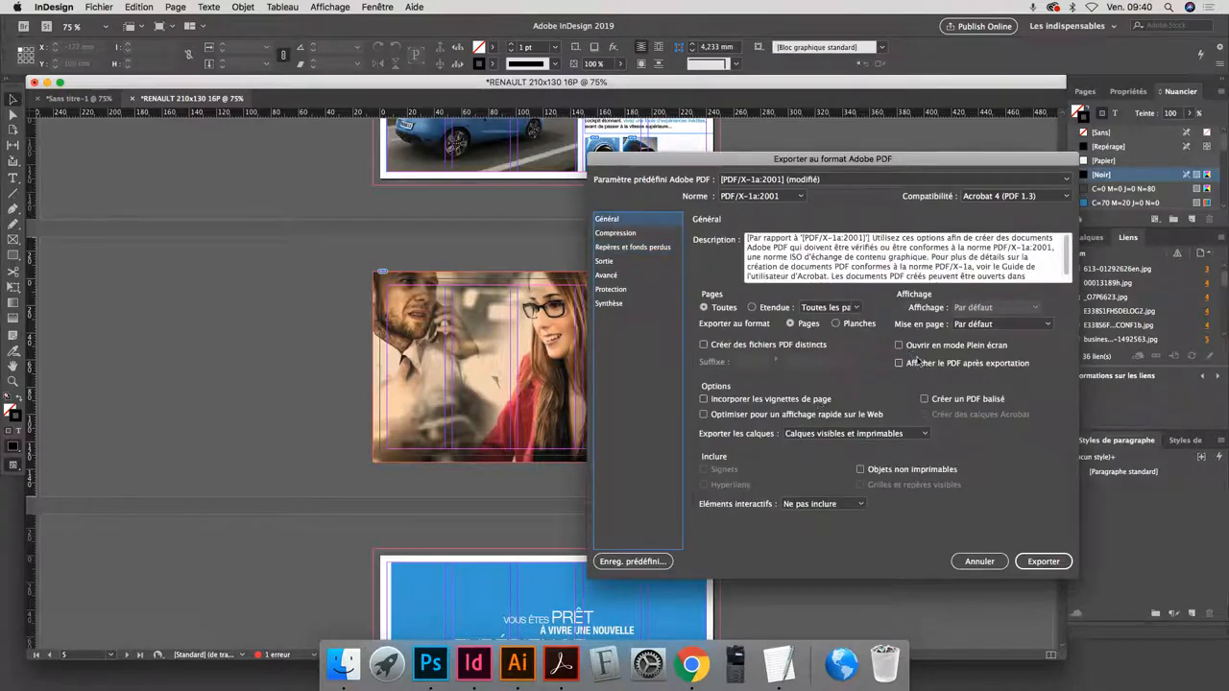
{"action": "left_click", "coordinate": [918, 363]}
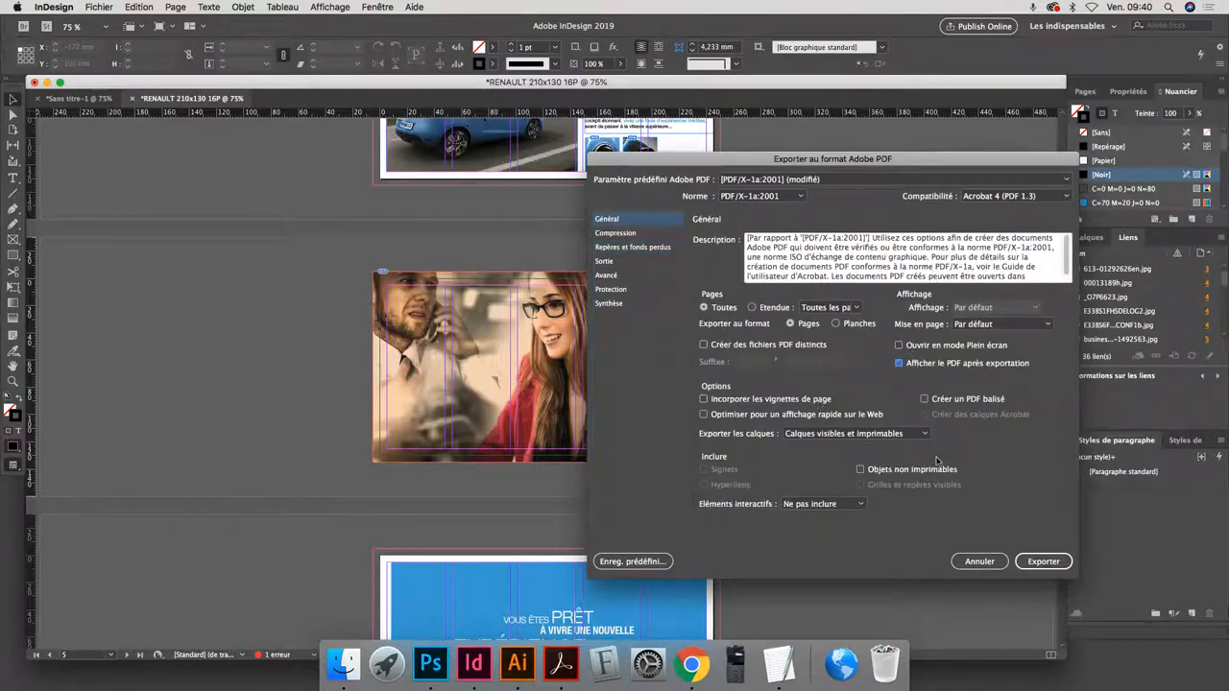
{"action": "left_click", "coordinate": [1041, 560]}
{"action": "left_click", "coordinate": [736, 378]}
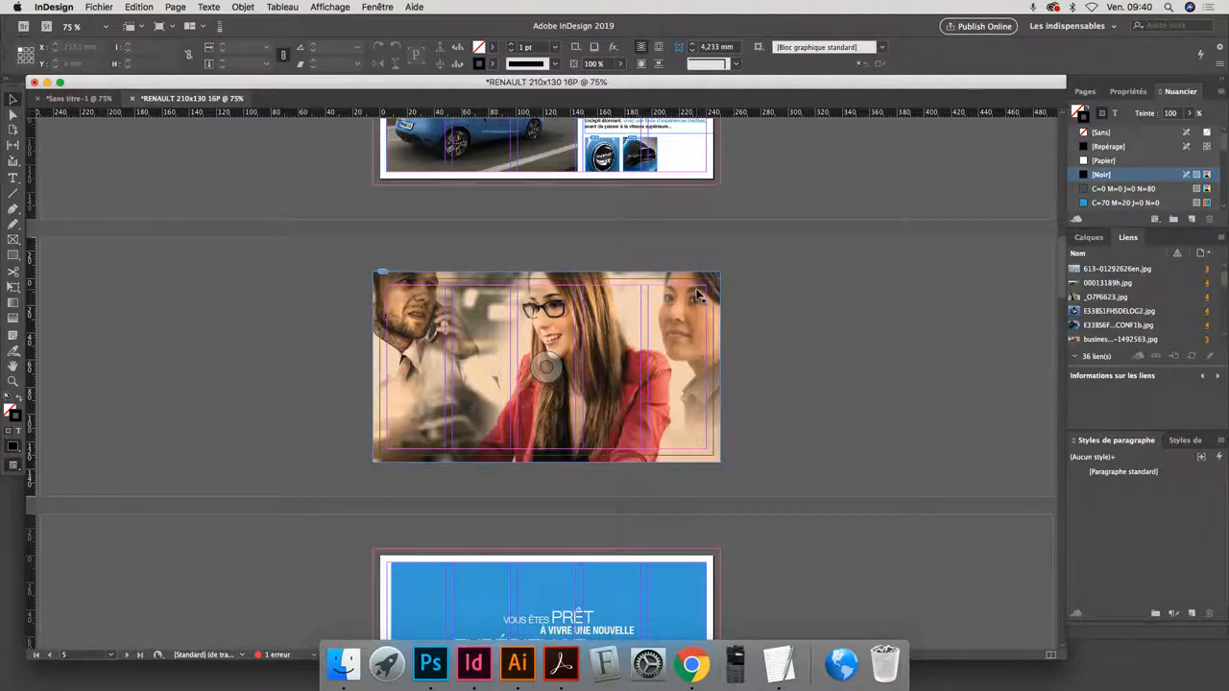
{"action": "left_click", "coordinate": [220, 27]}
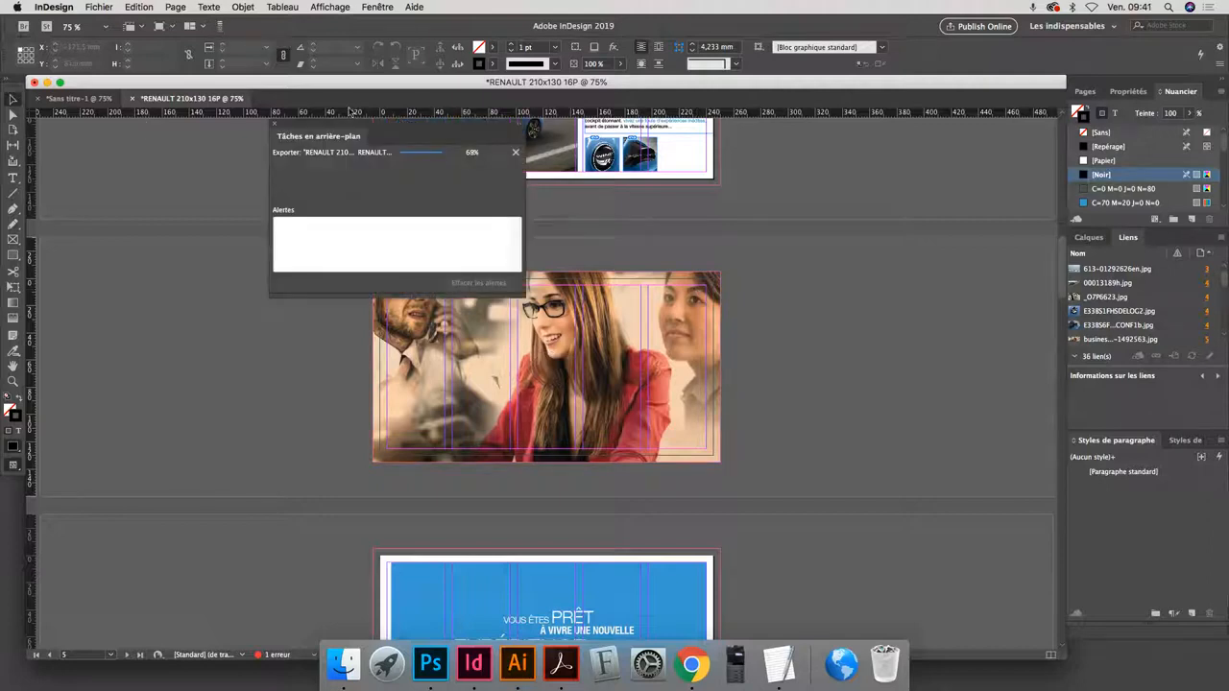
- Move the background tasks window off the page, cancel the untagged-document reading dialog, and examine the page edges on page 3 of the exported PDF
{"action": "left_click_drag", "start_coordinate": [400, 127], "coordinate": [180, 165]}
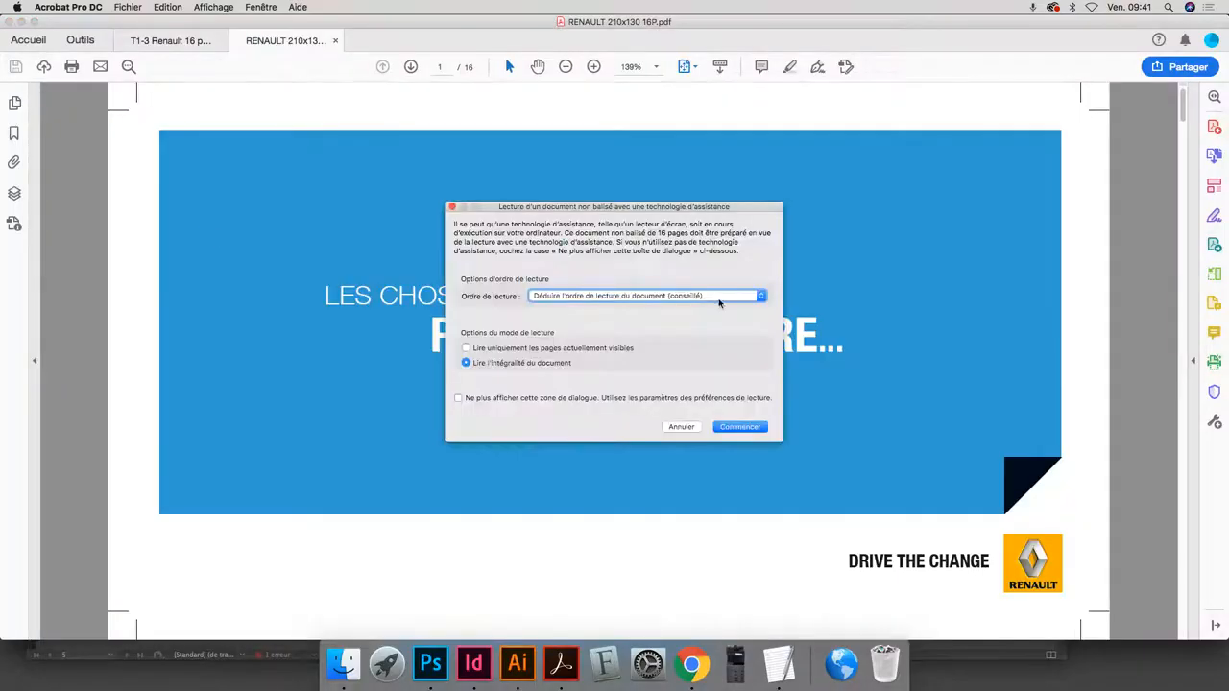
{"action": "left_click", "coordinate": [677, 428]}
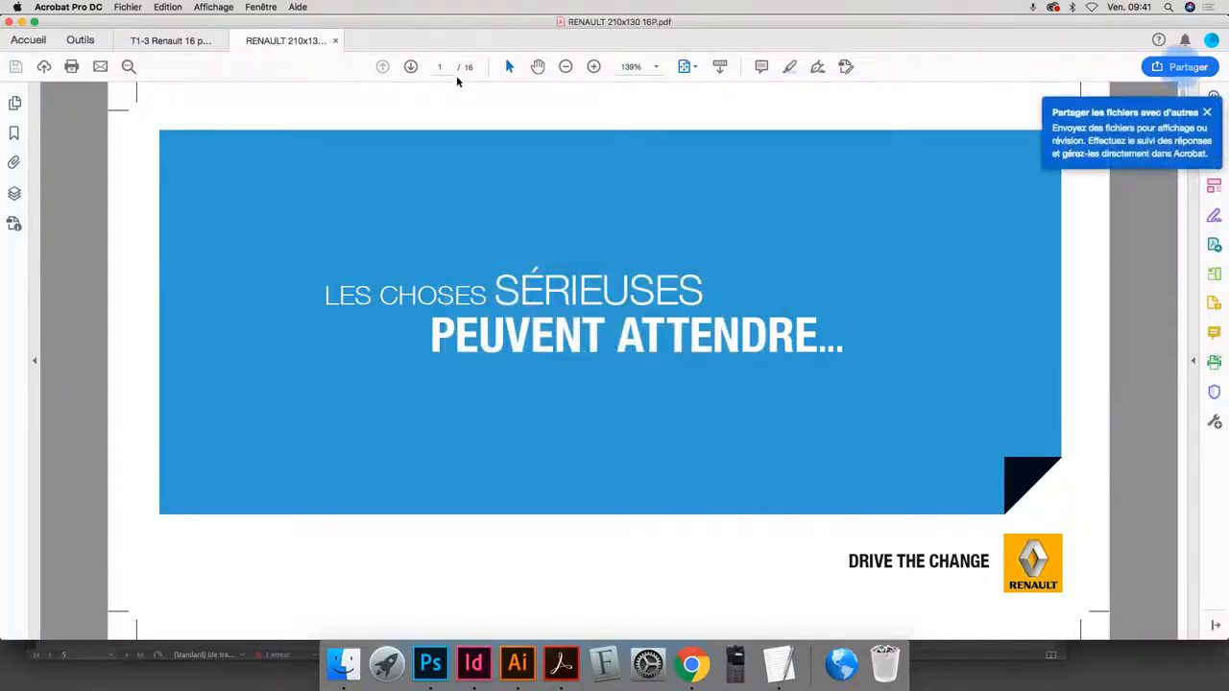
{"action": "left_click", "coordinate": [411, 66]}
{"action": "left_click", "coordinate": [411, 66]}
{"action": "left_click", "coordinate": [411, 67]}
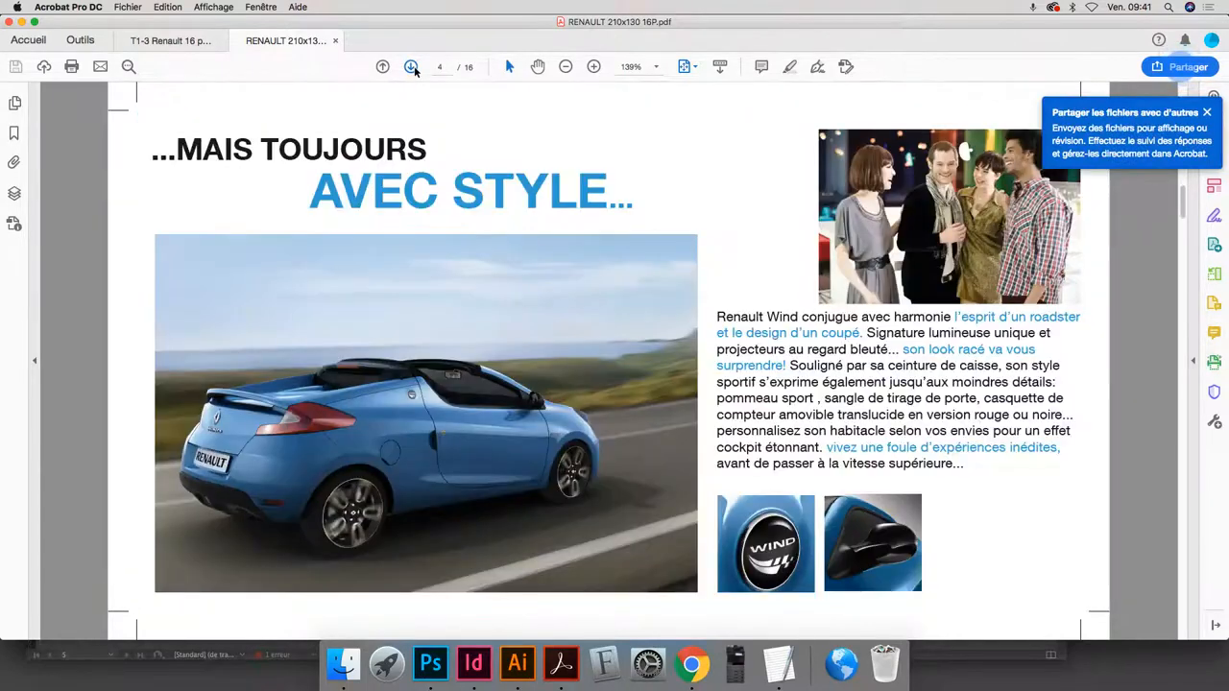
{"action": "left_click", "coordinate": [382, 66]}
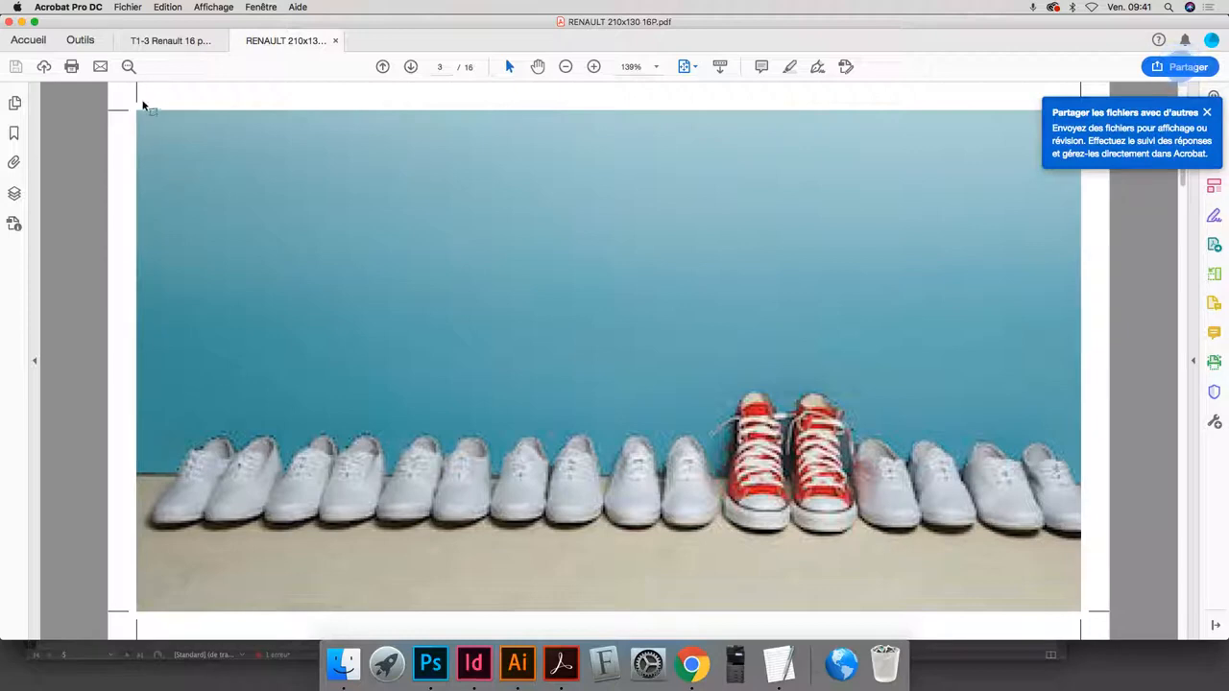
- Close the PDF, return to InDesign, and restart the export replacing RENAULT 210x130 16P.pdf, up to the marks and bleed settings (Repères et fonds perdus)
{"action": "left_click", "coordinate": [335, 41]}
{"action": "key", "text": "super+Tab"}
{"action": "left_click", "coordinate": [455, 366]}
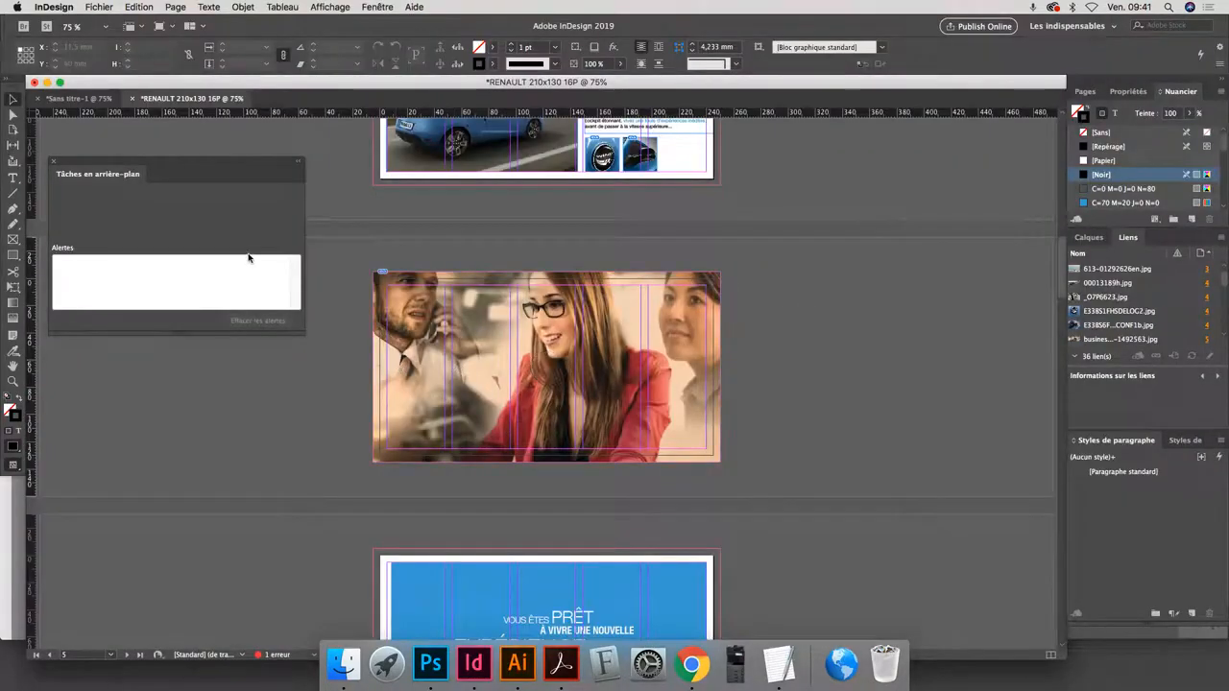
{"action": "key", "text": "super+e"}
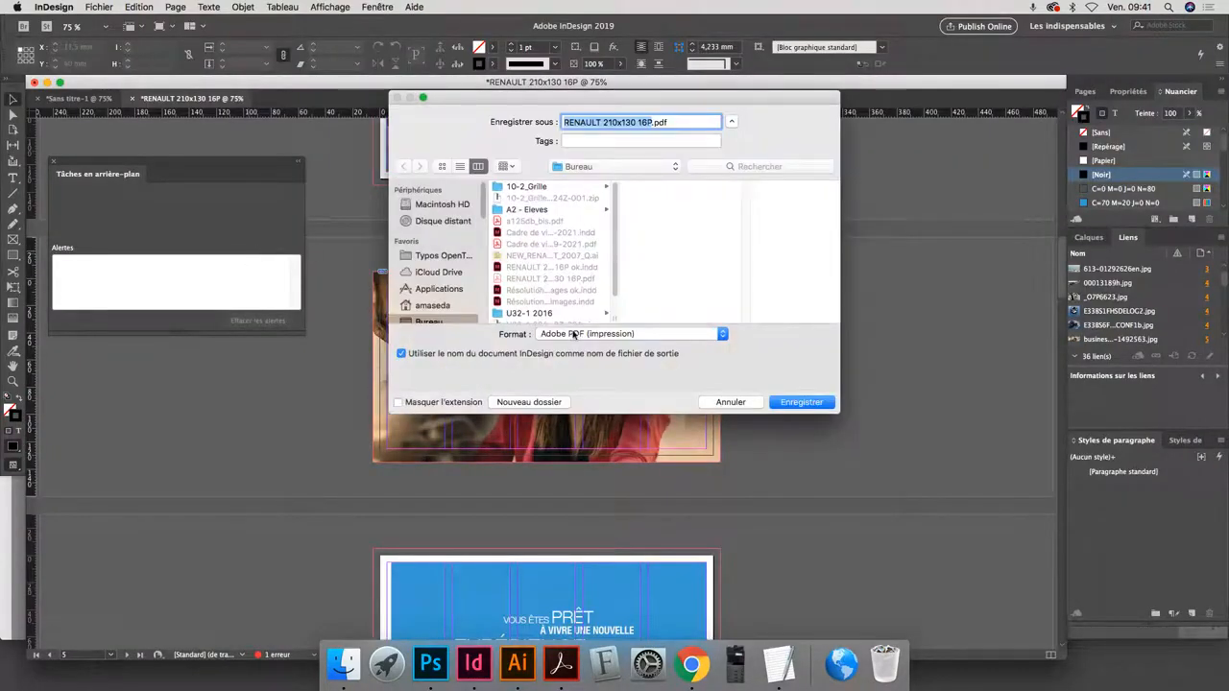
{"action": "left_click", "coordinate": [794, 405]}
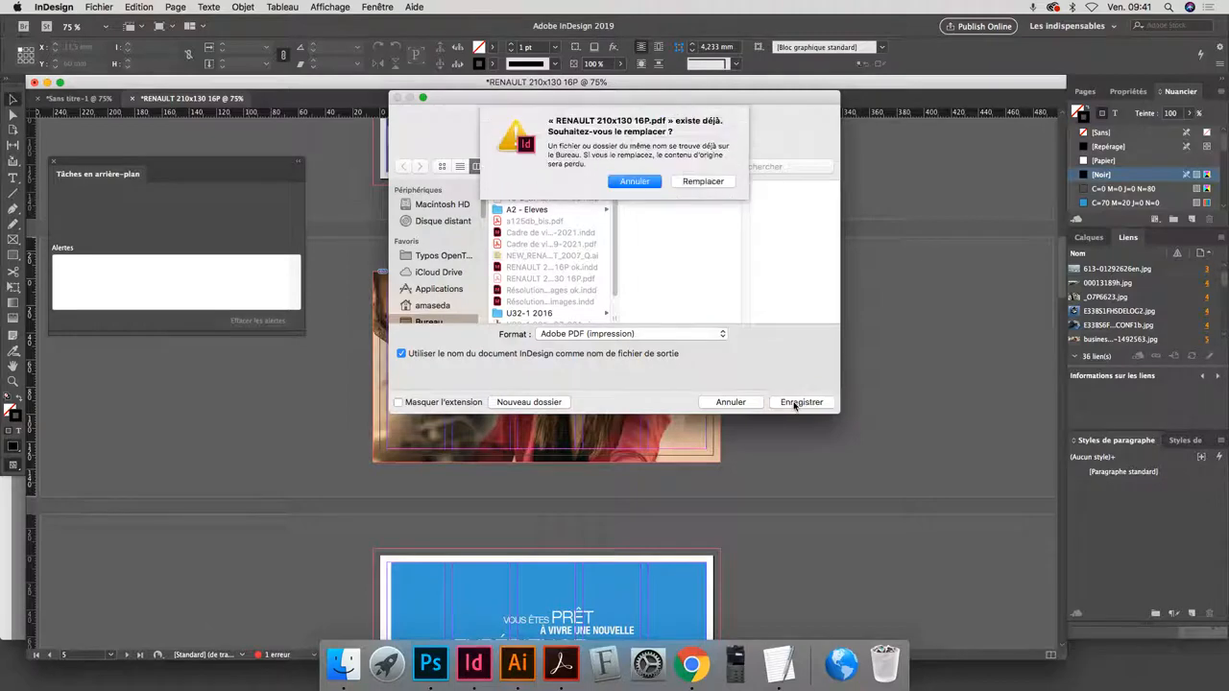
{"action": "left_click", "coordinate": [707, 183]}
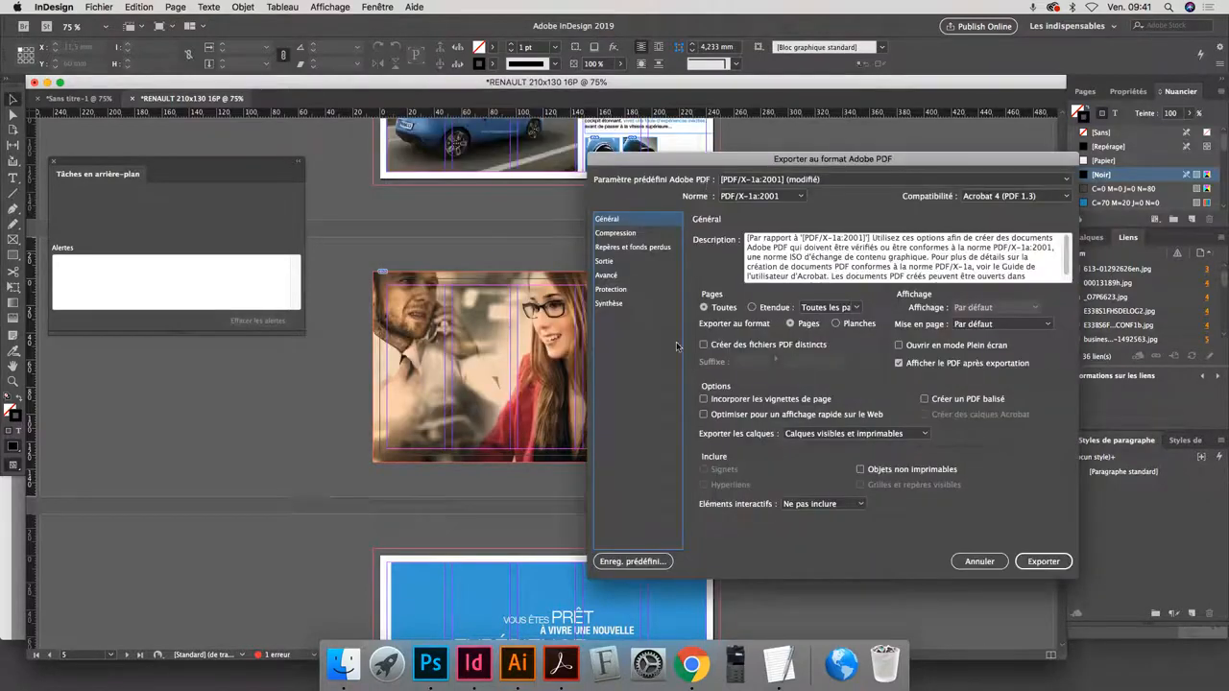
{"action": "left_click", "coordinate": [624, 247]}
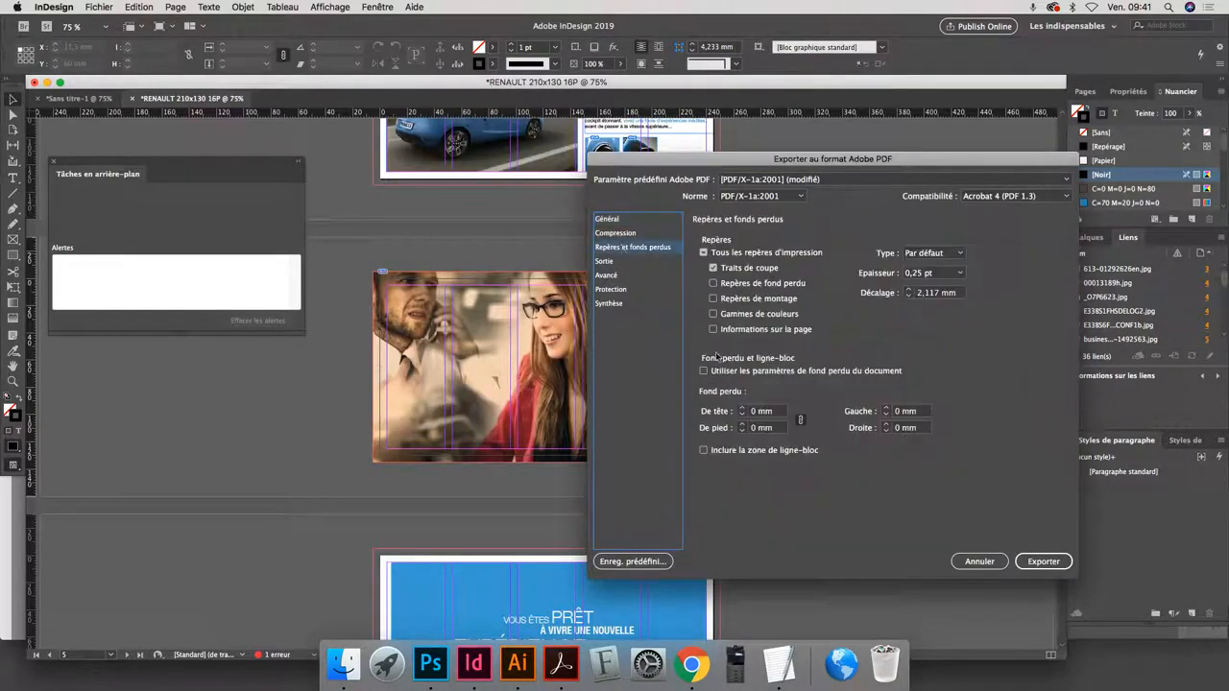
{"action": "left_click", "coordinate": [742, 408]}
{"action": "left_click", "coordinate": [742, 408]}
{"action": "left_click", "coordinate": [742, 408]}
{"action": "left_click", "coordinate": [742, 415]}
{"action": "left_click", "coordinate": [742, 414]}
{"action": "left_click", "coordinate": [742, 415]}
{"action": "left_click", "coordinate": [742, 415]}
{"action": "left_click", "coordinate": [742, 415]}
- Enable the document's bleed settings (Utiliser les paramètres de fond perdu du document) and export the PDF despite missing or modified links
{"action": "left_click", "coordinate": [728, 376]}
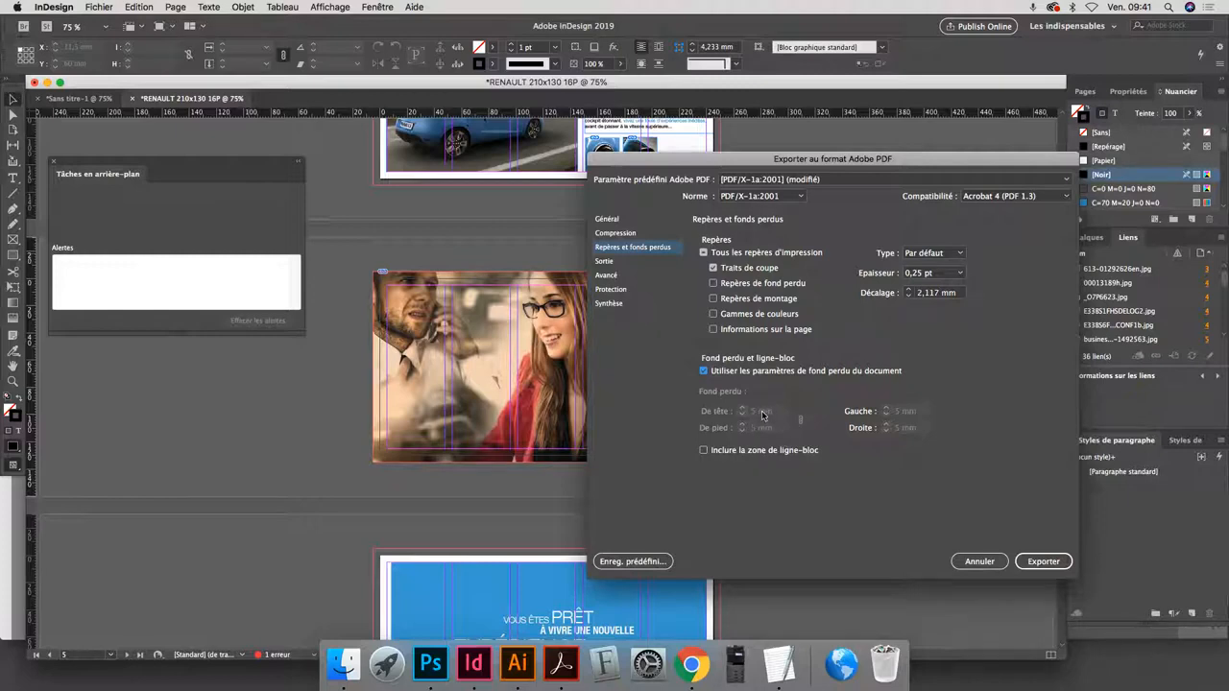
{"action": "left_click", "coordinate": [1044, 562]}
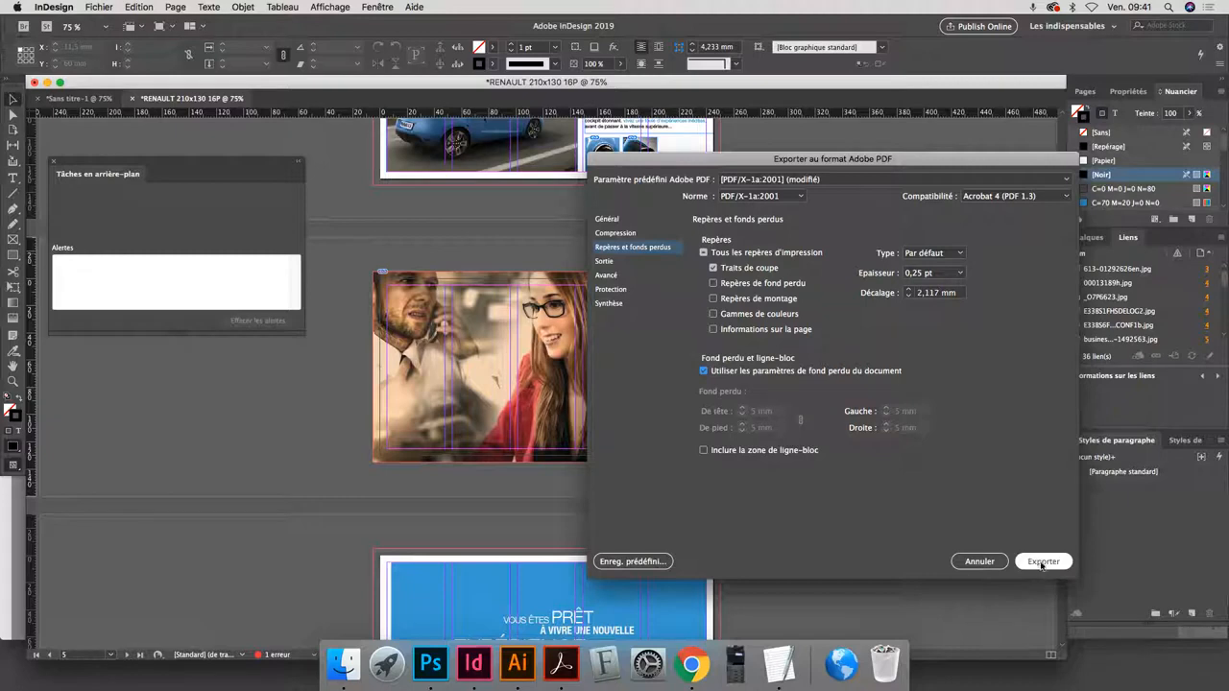
{"action": "left_click", "coordinate": [738, 379]}
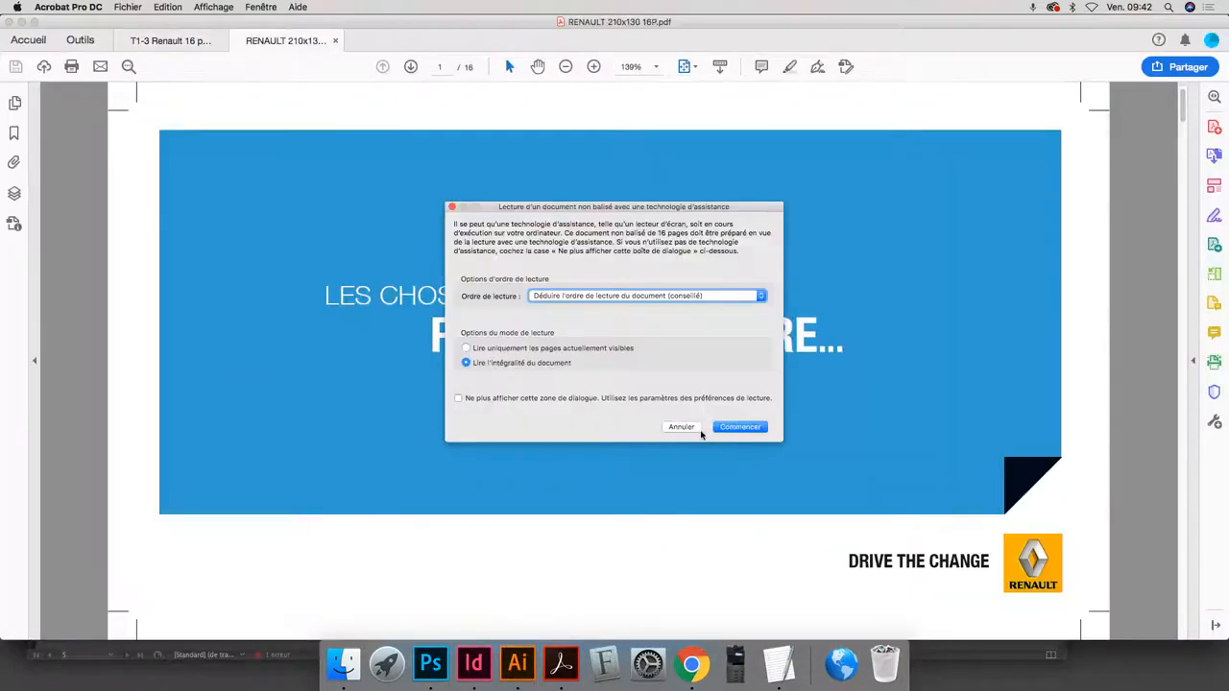
- Cancel the untagged-document reading dialog and examine the bleed and crop marks on page 3 of the new PDF
{"action": "left_click", "coordinate": [683, 426]}
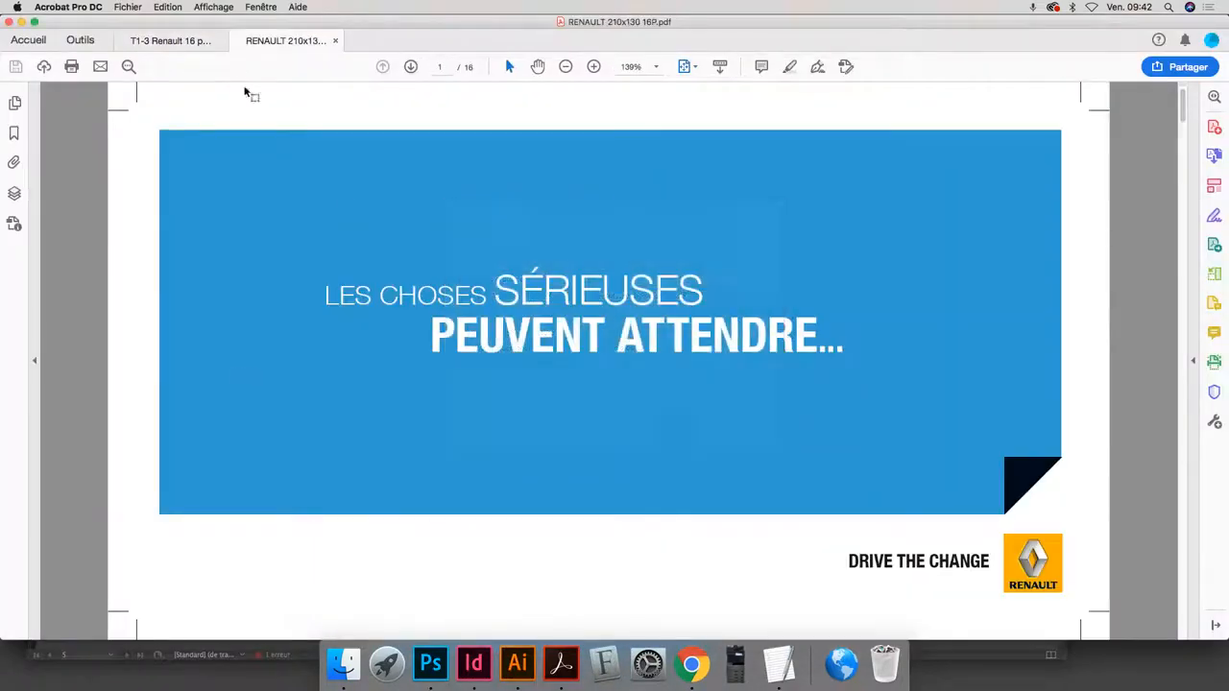
{"action": "left_click", "coordinate": [411, 66]}
{"action": "left_click", "coordinate": [410, 66]}
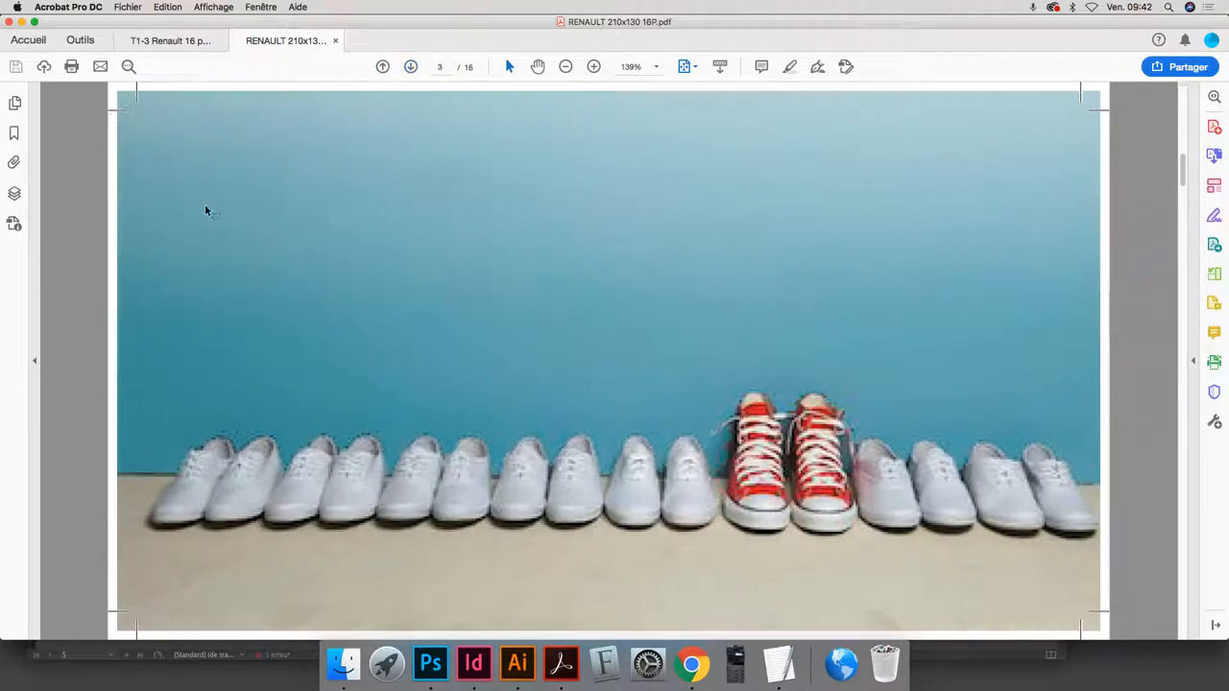
- Switch back to InDesign and set a linked slug area (Ligne-bloc) of about 30 mm on all four sides in the document setup
{"action": "key", "text": "super+Tab"}
{"action": "key", "text": "super+Tab"}
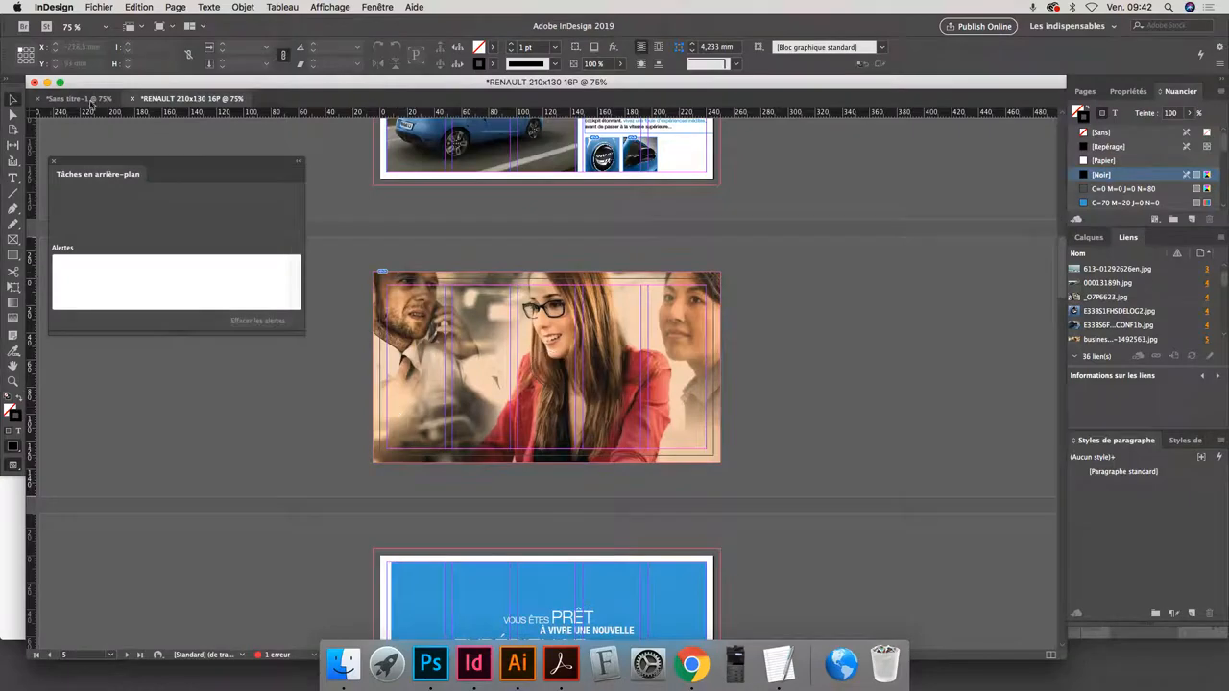
{"action": "left_click", "coordinate": [100, 6]}
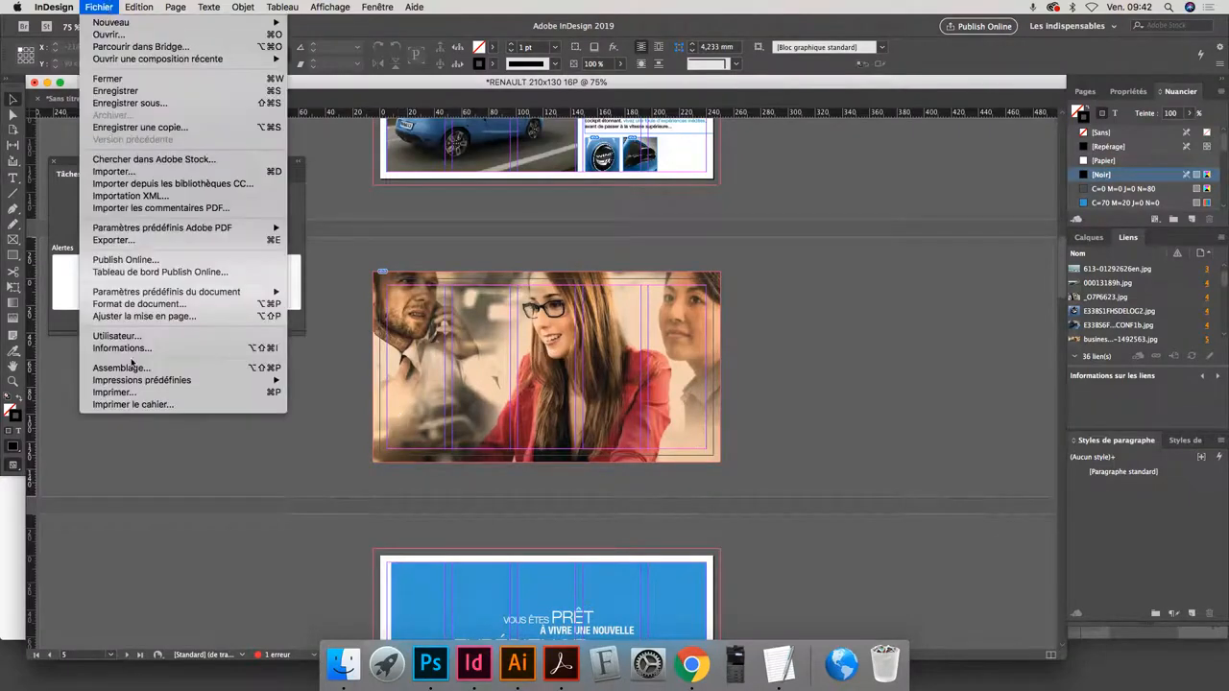
{"action": "left_click", "coordinate": [134, 303]}
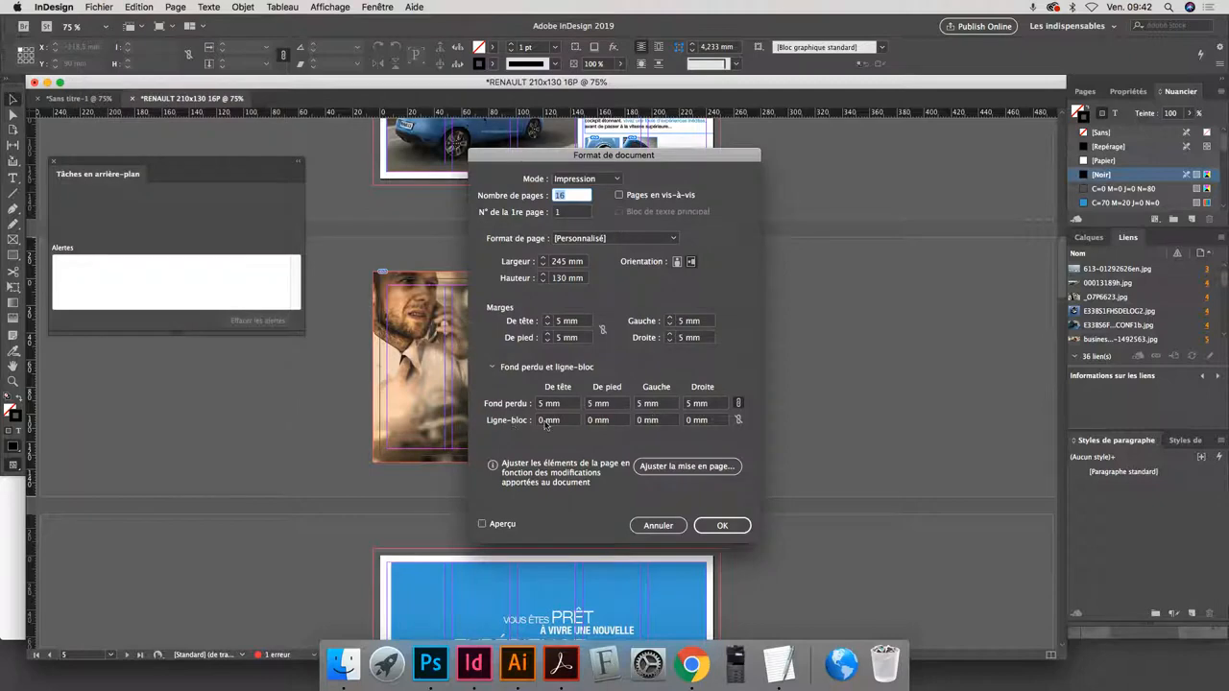
{"action": "left_click", "coordinate": [566, 423]}
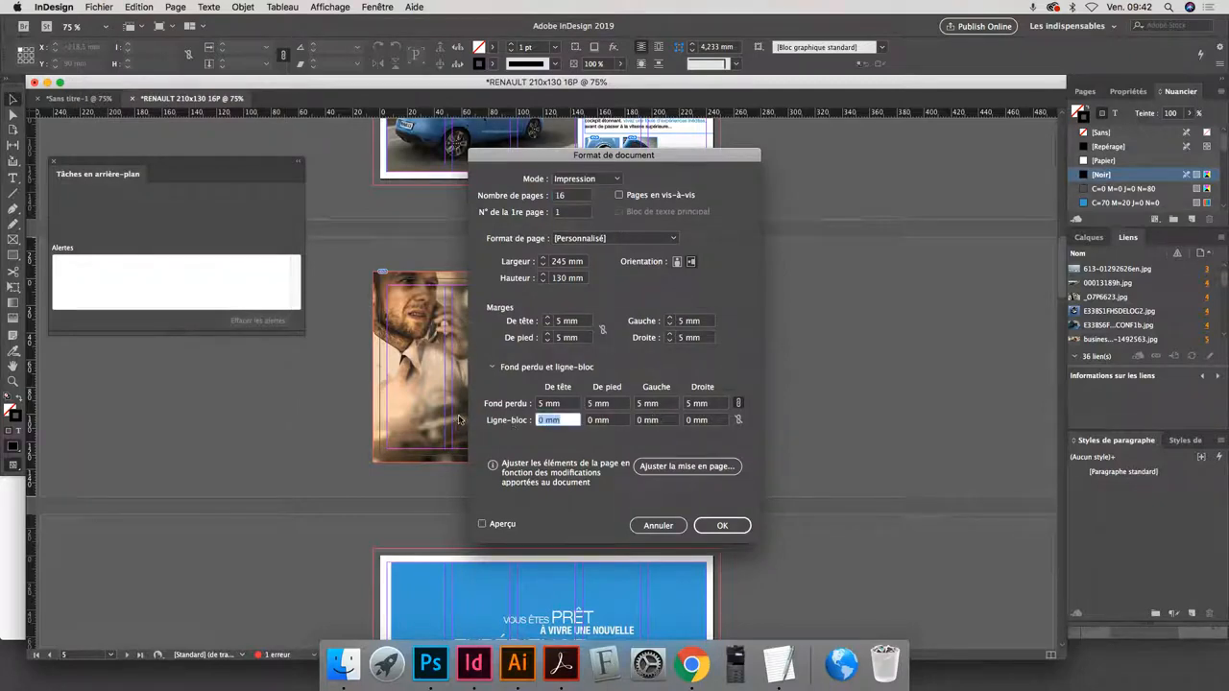
{"action": "left_click", "coordinate": [739, 419]}
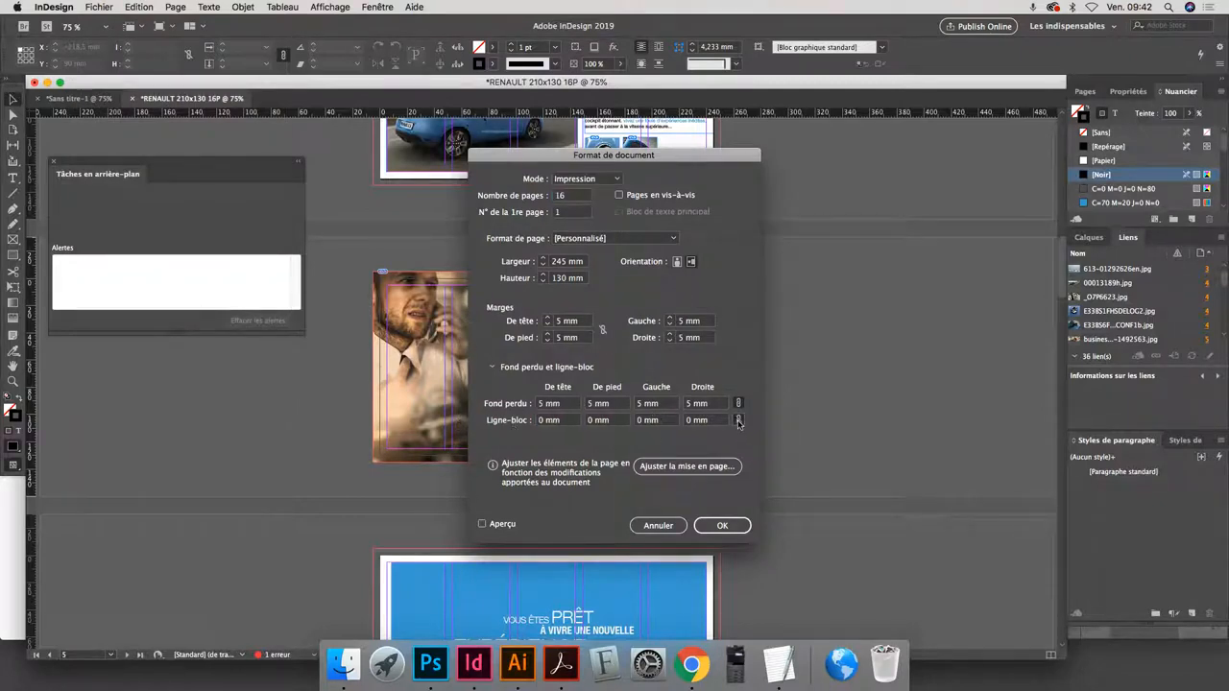
{"action": "left_click_drag", "start_coordinate": [574, 422], "coordinate": [498, 412]}
{"action": "key", "text": "Up"}
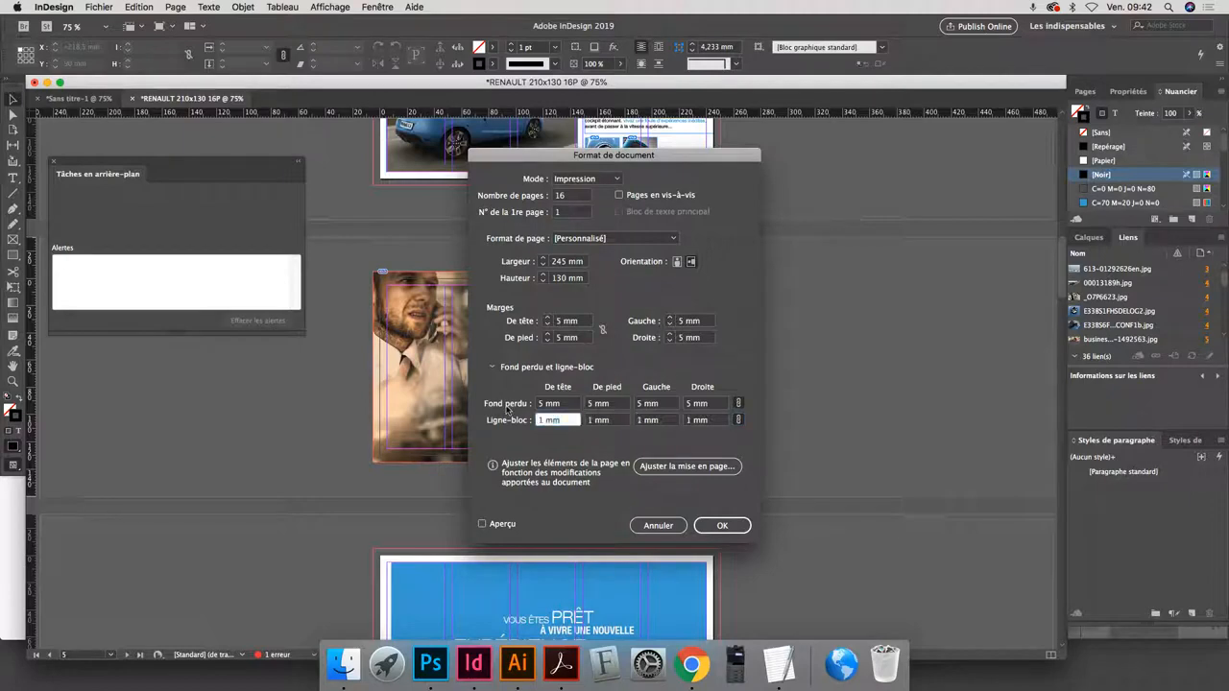
{"action": "type", "text": "0"}
{"action": "left_click", "coordinate": [722, 525]}
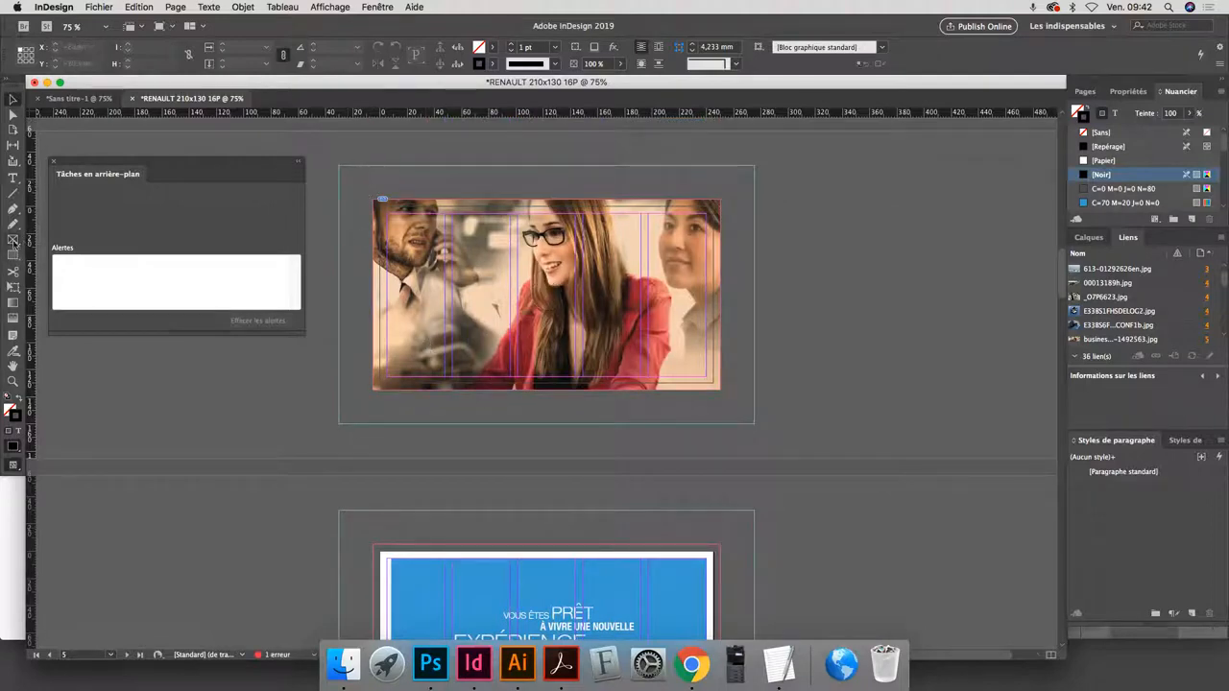
- Draw a rectangular frame about 51 x 14 mm in the slug area above page 5 and give its stroke the C=0 M=0 J=0 N=80 swatch
{"action": "left_click", "coordinate": [13, 240]}
{"action": "left_click_drag", "start_coordinate": [362, 175], "coordinate": [432, 193]}
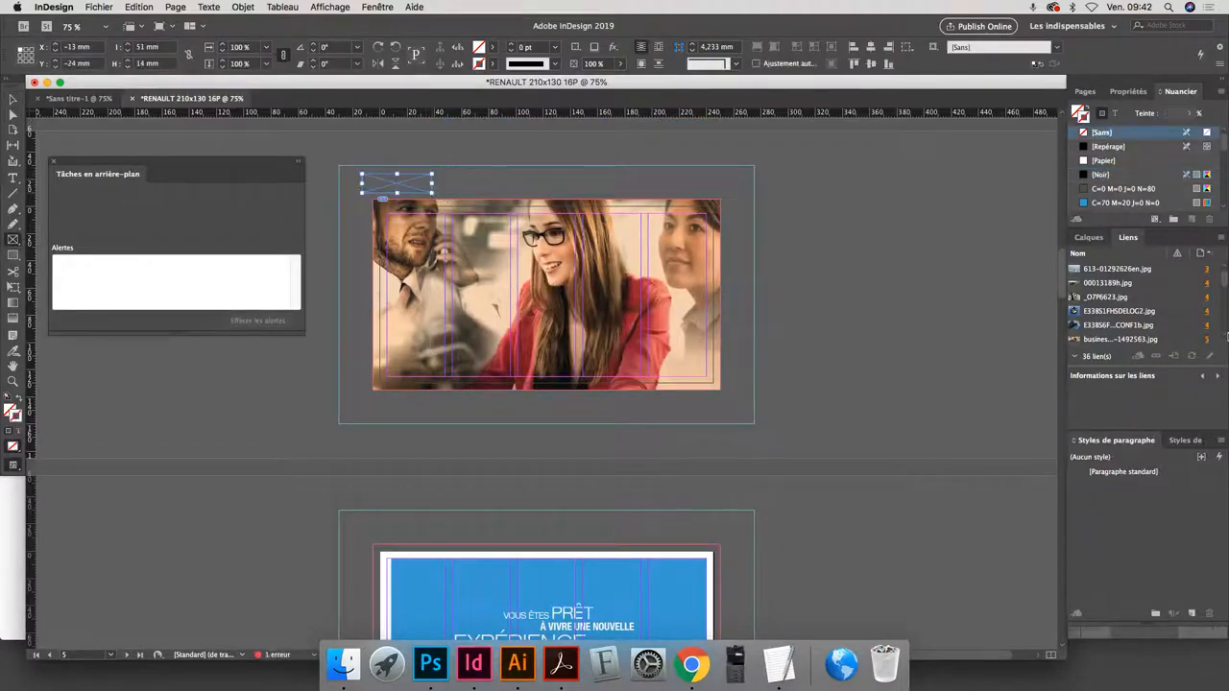
{"action": "left_click", "coordinate": [1114, 189]}
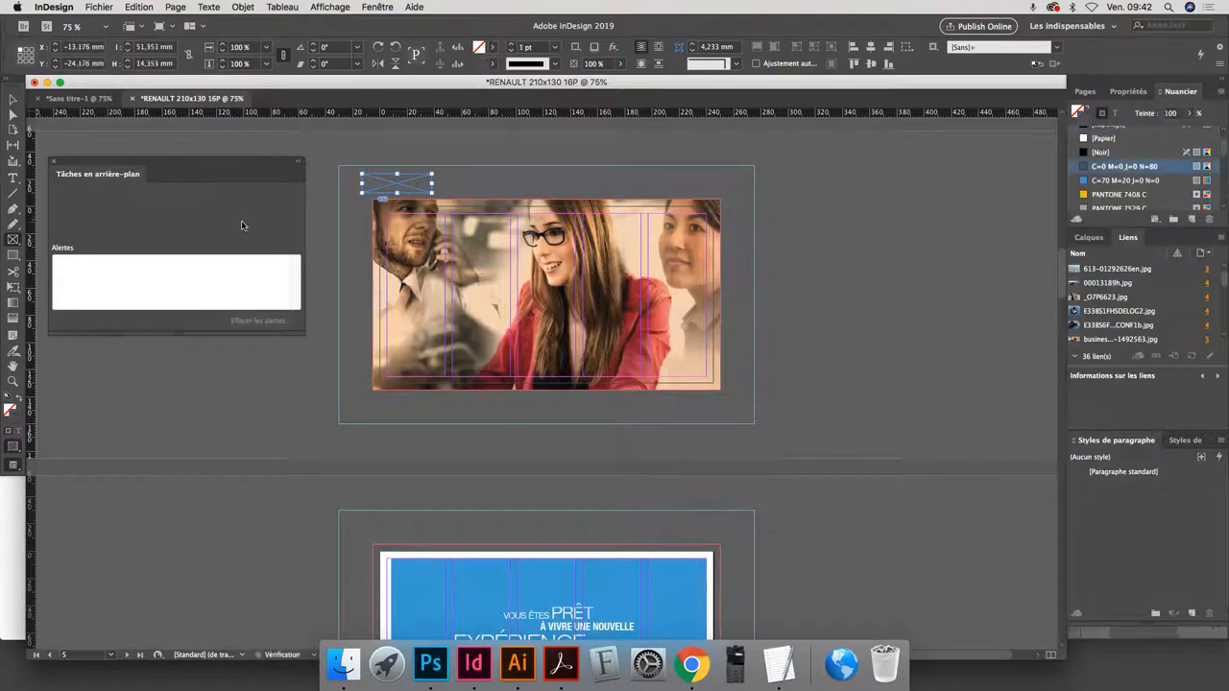
{"action": "left_click", "coordinate": [13, 99]}
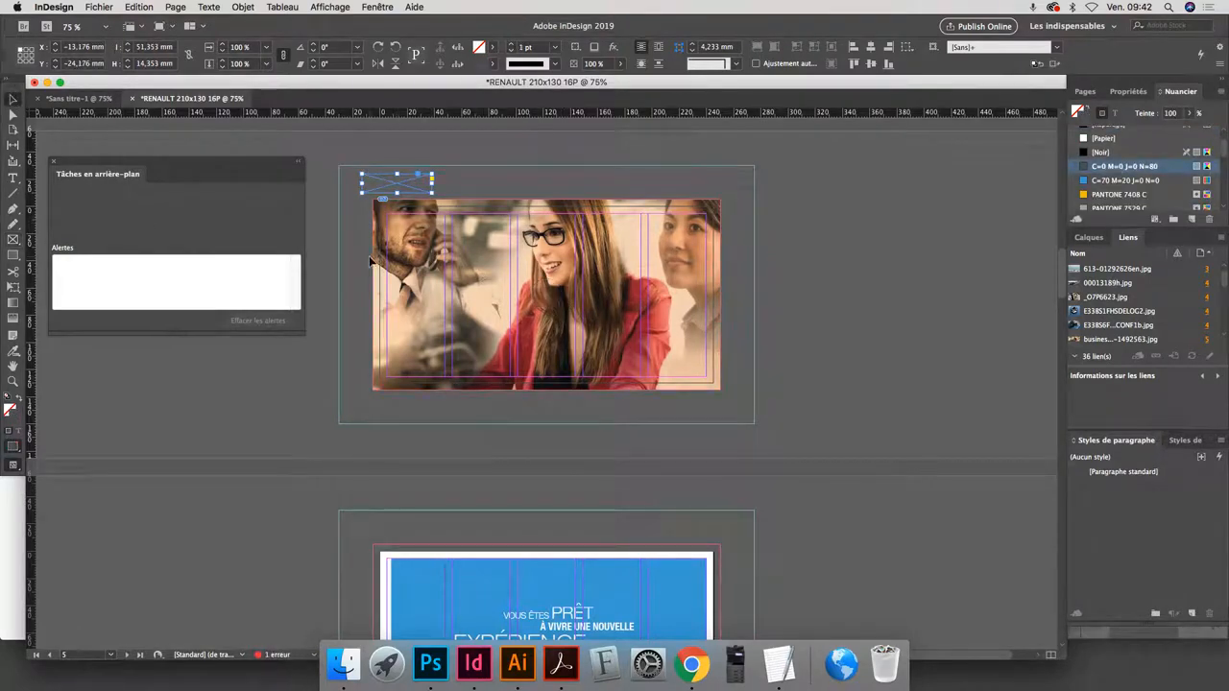
- Start another Adobe PDF (impression) export of the document to the desktop, replacing the existing RENAULT 210x130 16P.pdf
{"action": "left_click", "coordinate": [99, 8]}
{"action": "mouse_move", "coordinate": [154, 231]}
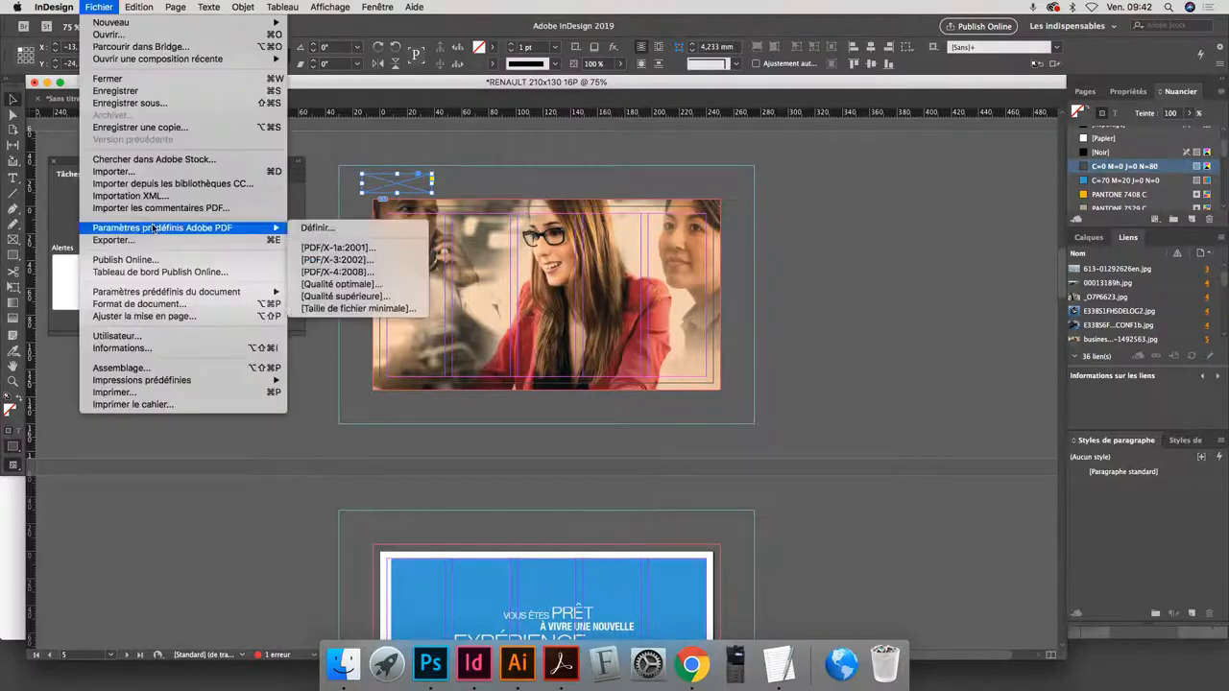
{"action": "left_click", "coordinate": [120, 240]}
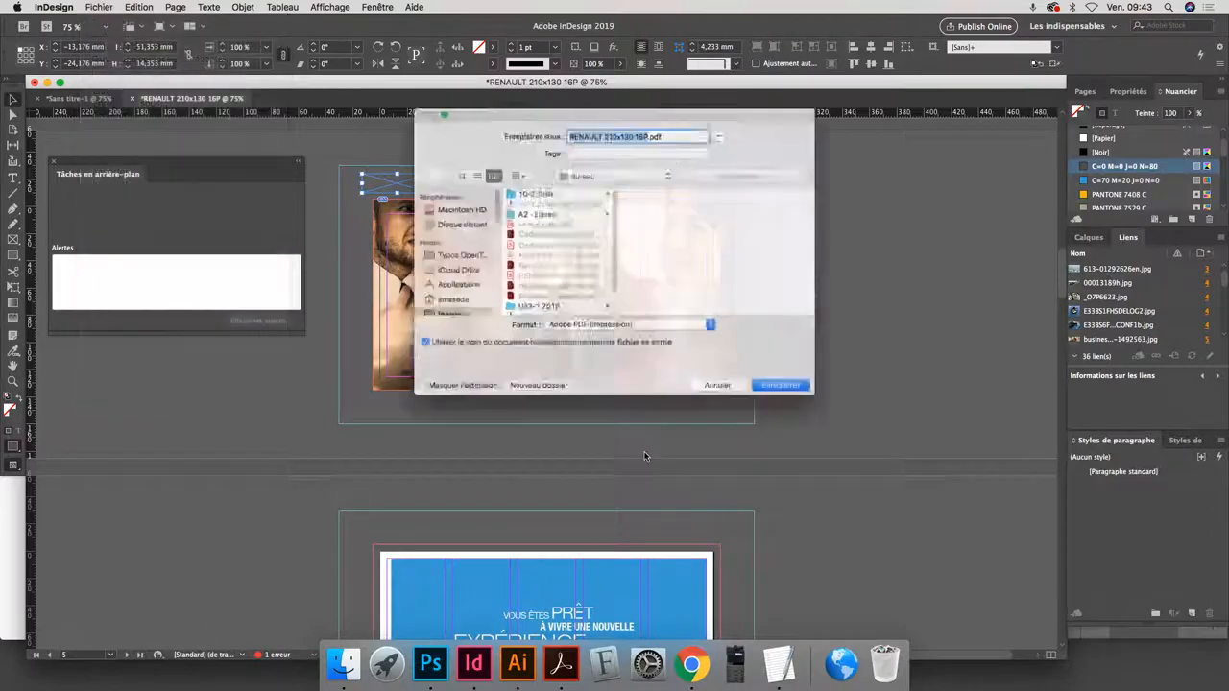
{"action": "left_click", "coordinate": [768, 402]}
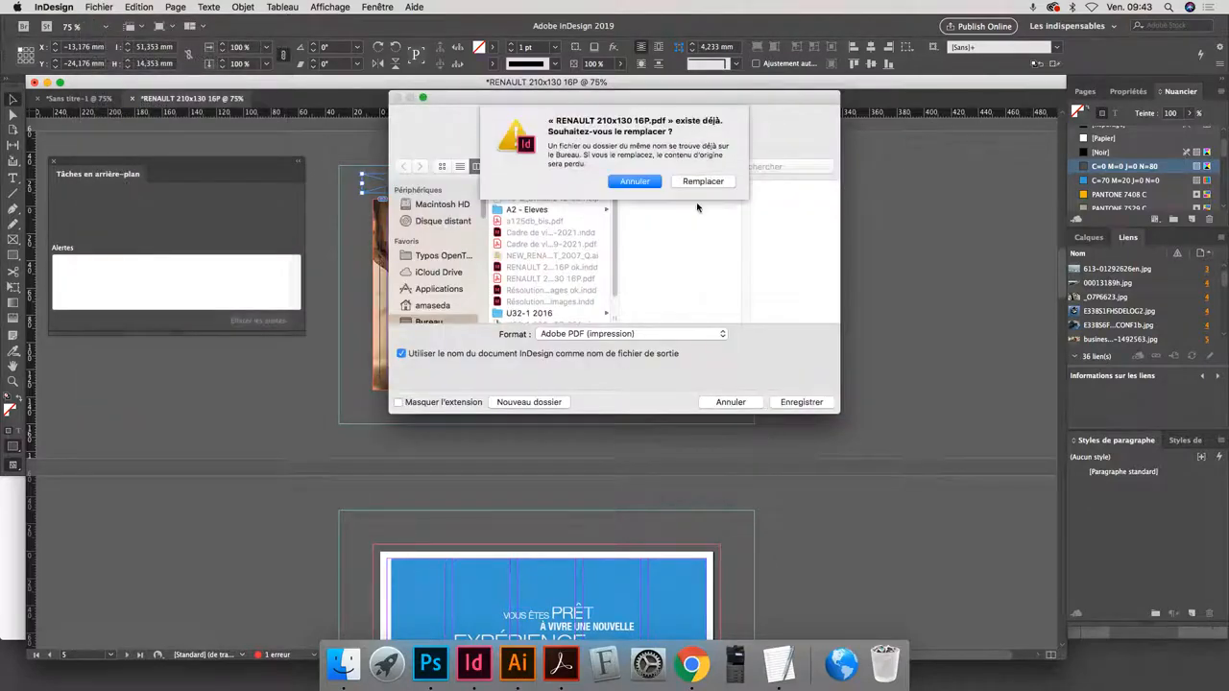
{"action": "key", "text": "Return"}
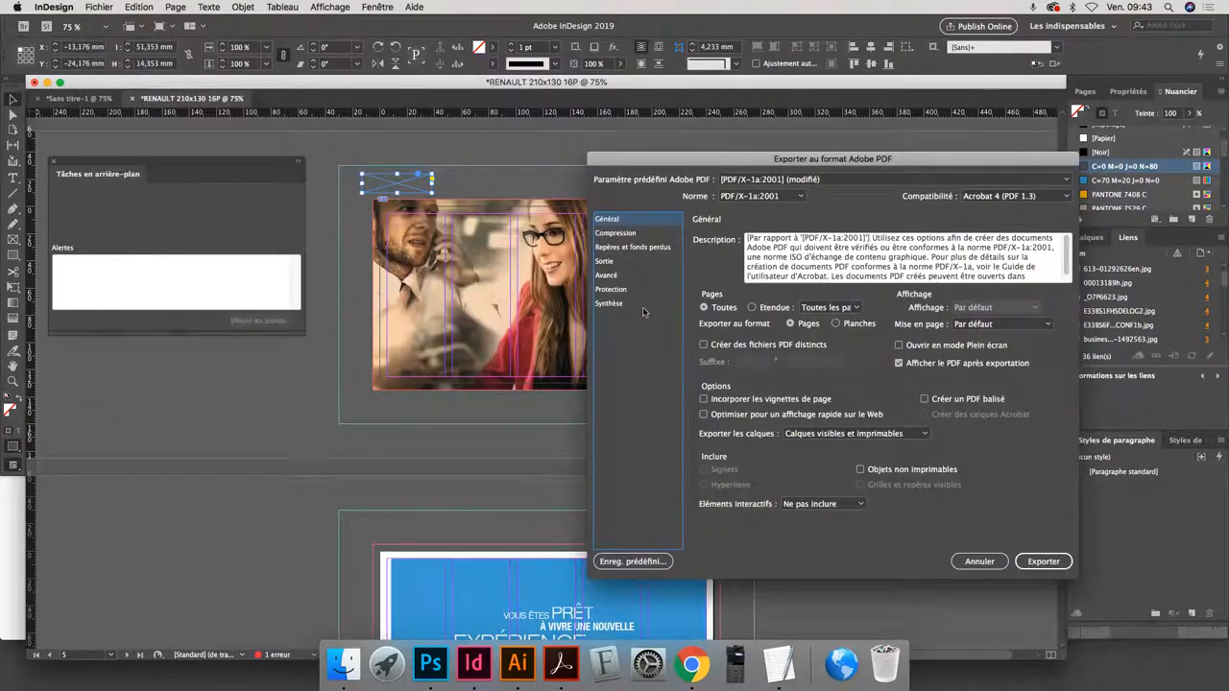
- Include the slug area (Inclure la zone de ligne-bloc) in the marks and bleed settings and export the PDF
{"action": "left_click", "coordinate": [633, 248]}
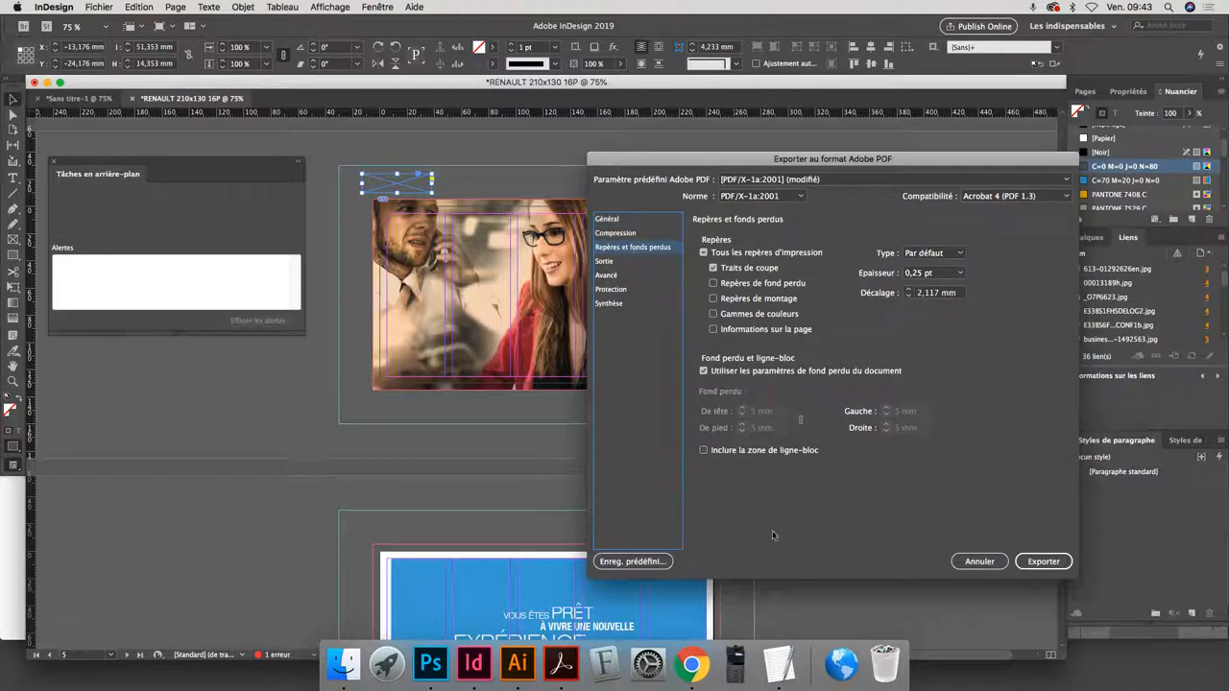
{"action": "left_click", "coordinate": [737, 451]}
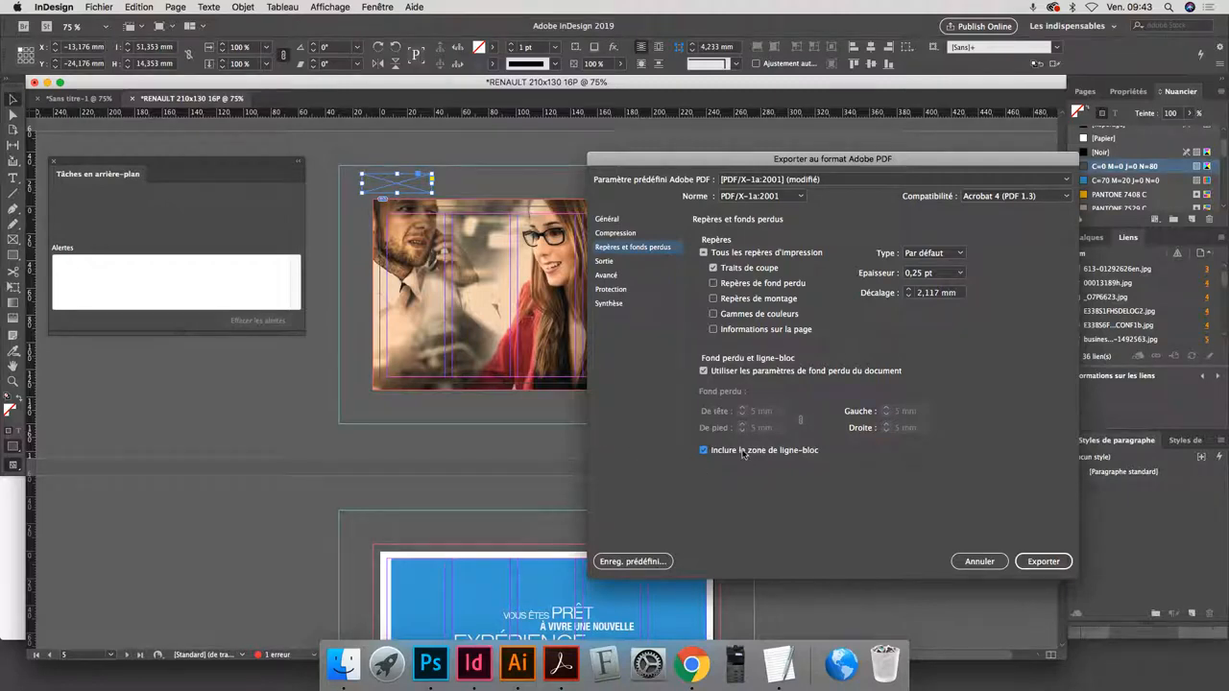
{"action": "left_click", "coordinate": [1042, 562]}
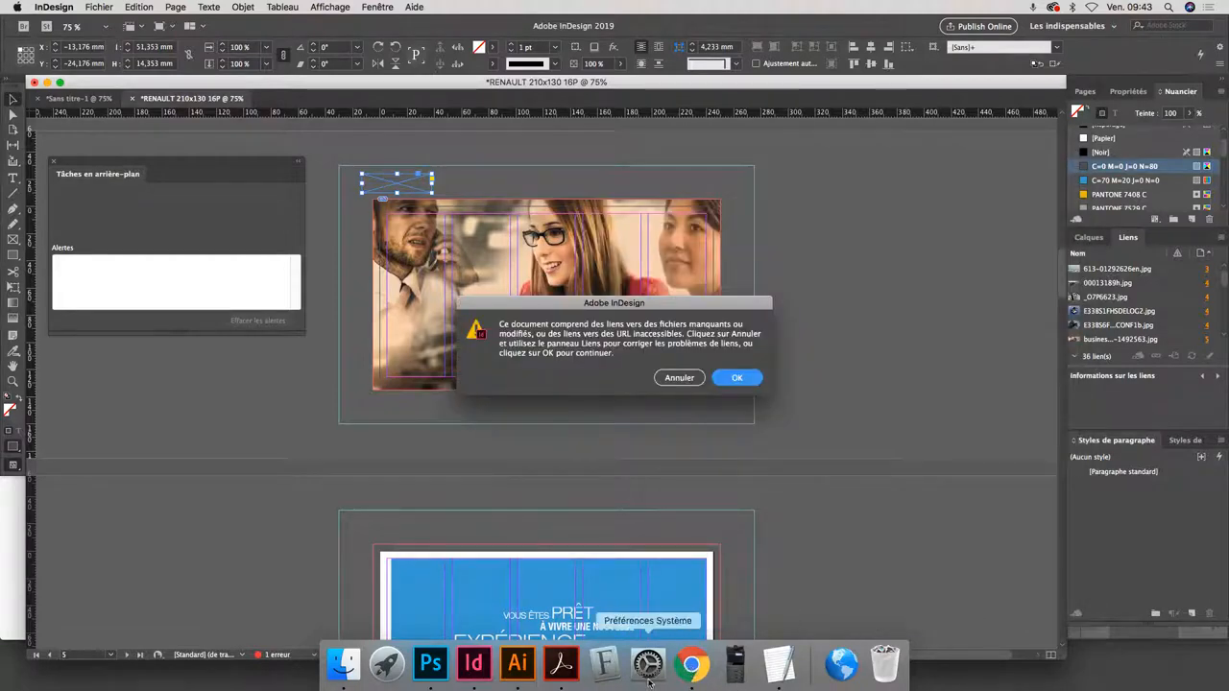